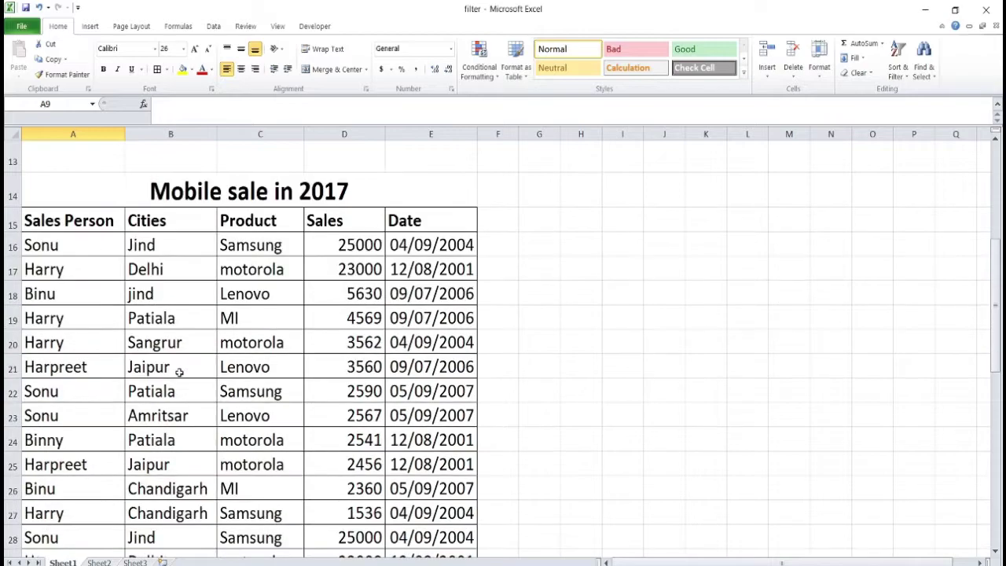
# Examine the Mobile sale in 2017 table from its header row through the lower data rows
pyautogui.moveTo(108, 223); pyautogui.dragTo(402, 538)
pyautogui.scroll(-3, 401, 527)
pyautogui.scroll(-6, 401, 526)
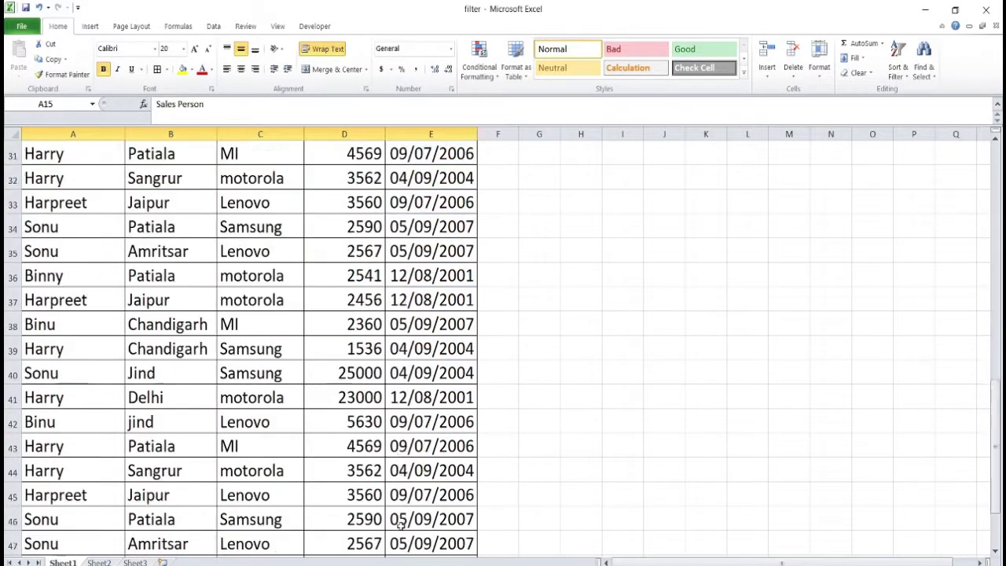
pyautogui.scroll(3, 401, 527)
pyautogui.scroll(7, 401, 526)
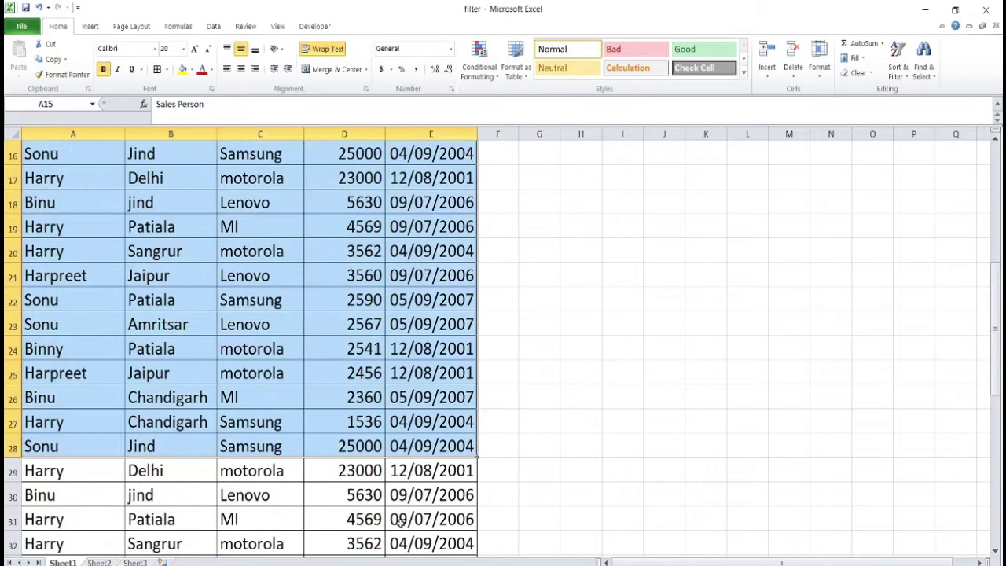
pyautogui.click(245, 460)
pyautogui.scroll(-1, 192, 391)
pyautogui.click(192, 390)
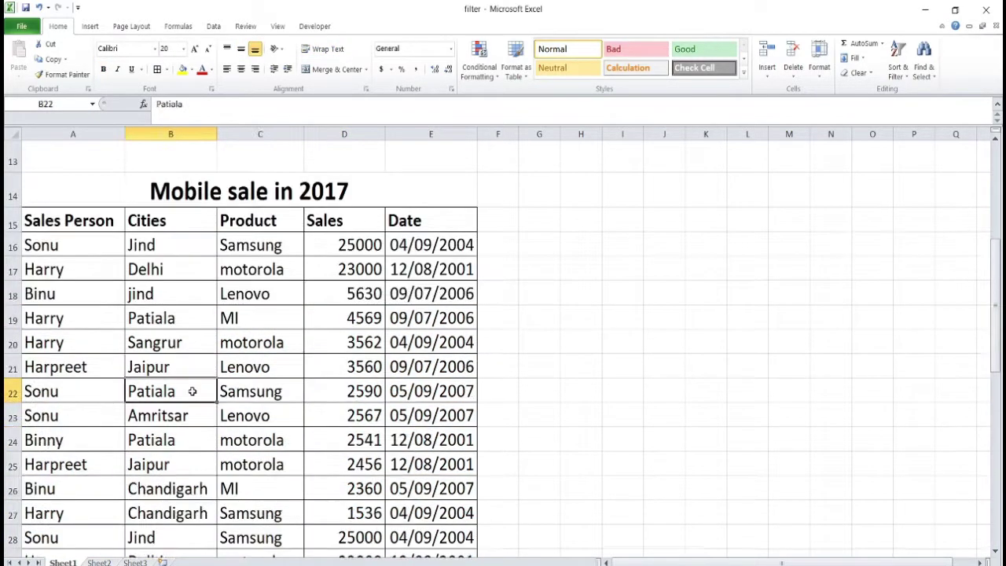
# Try out header filters on the sales table with a look at the Cities filter options, and remove the filters
pyautogui.hotkey('ctrl', 'shift', 'l')
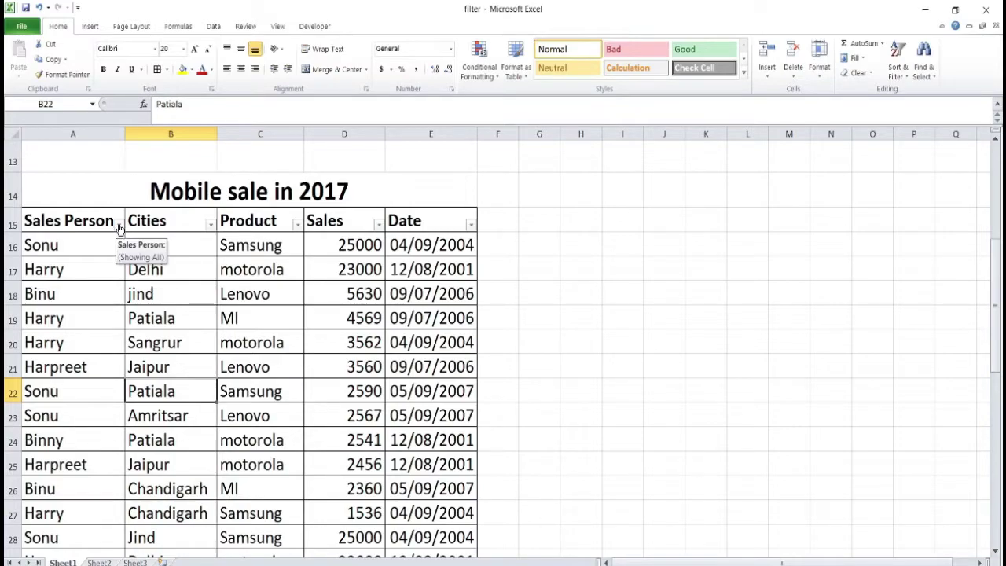
pyautogui.click(209, 224)
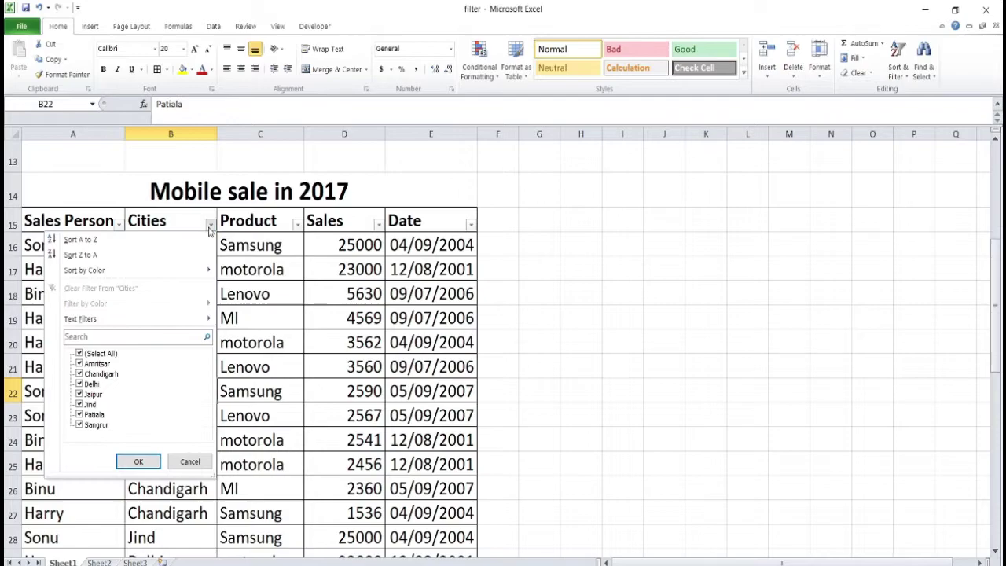
pyautogui.click(275, 417)
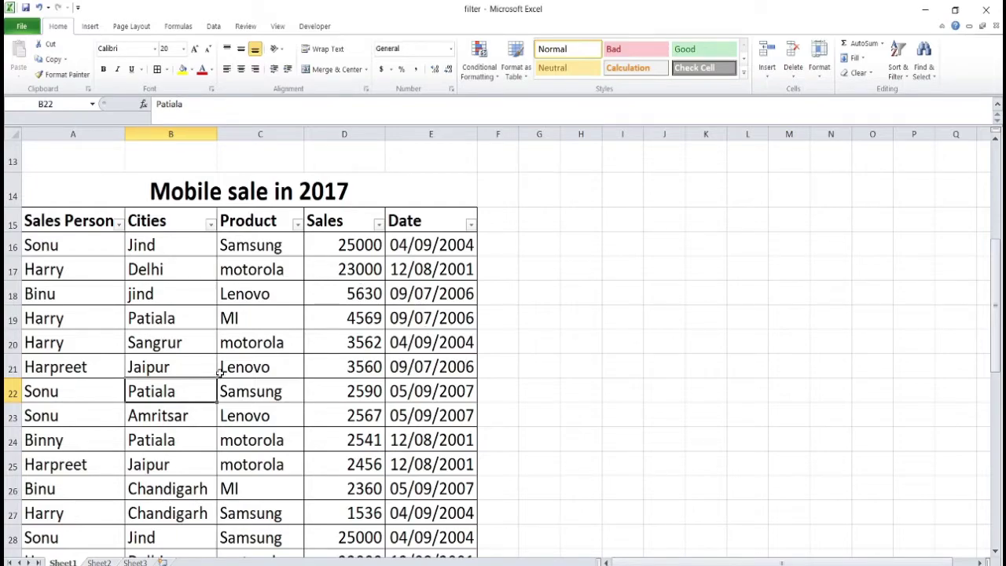
pyautogui.hotkey('ctrl', 'shift', 'l')
# Add filters to the header row of the sales table and view the Sales Person filter options
pyautogui.scroll(-1, 212, 354)
pyautogui.click(208, 343)
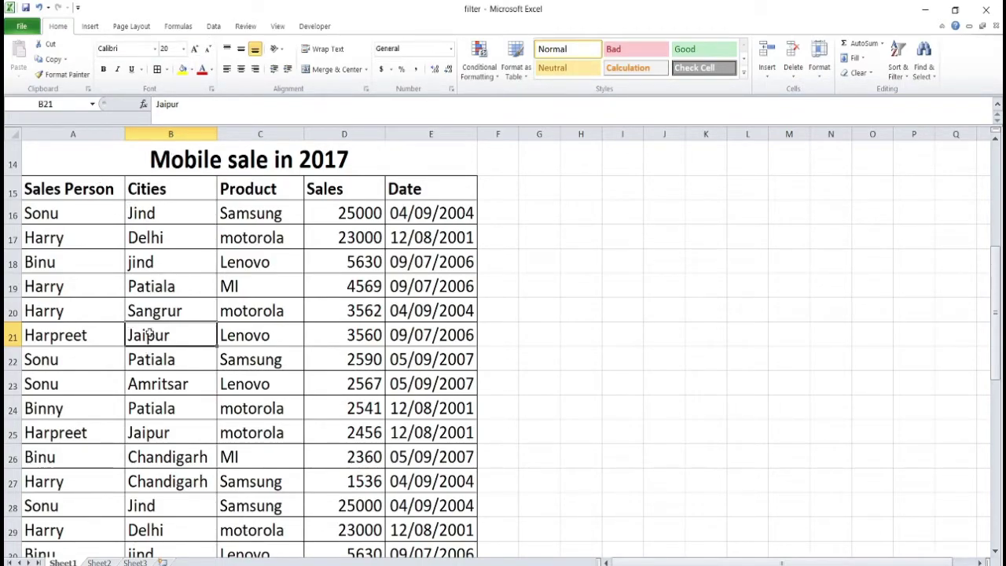
pyautogui.click(213, 26)
pyautogui.click(310, 59)
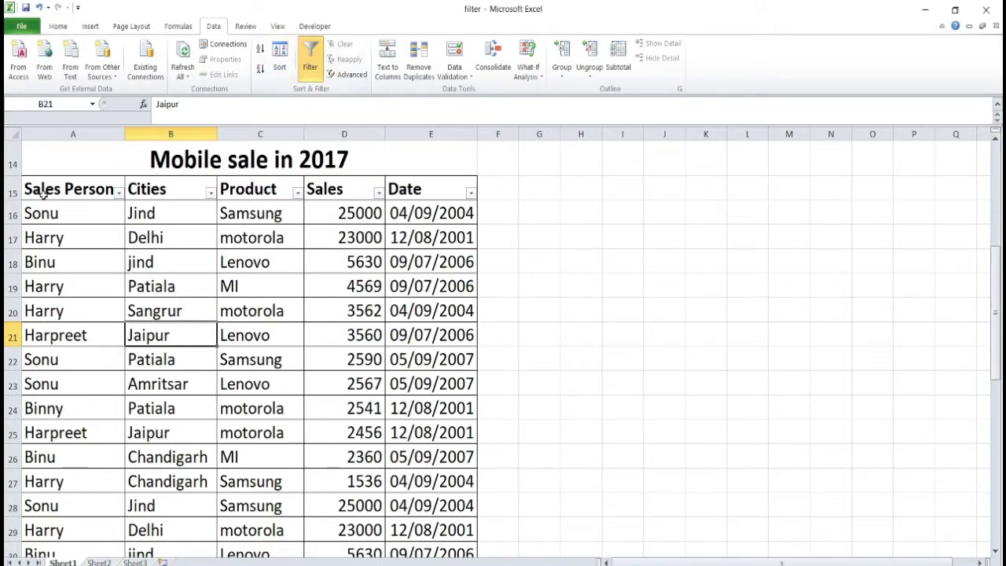
pyautogui.click(119, 192)
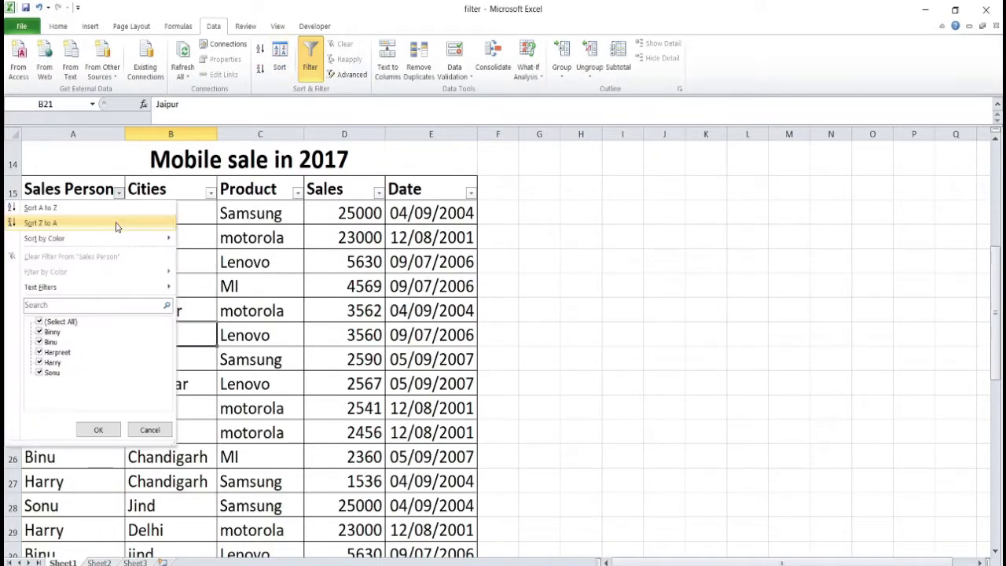
pyautogui.click(151, 432)
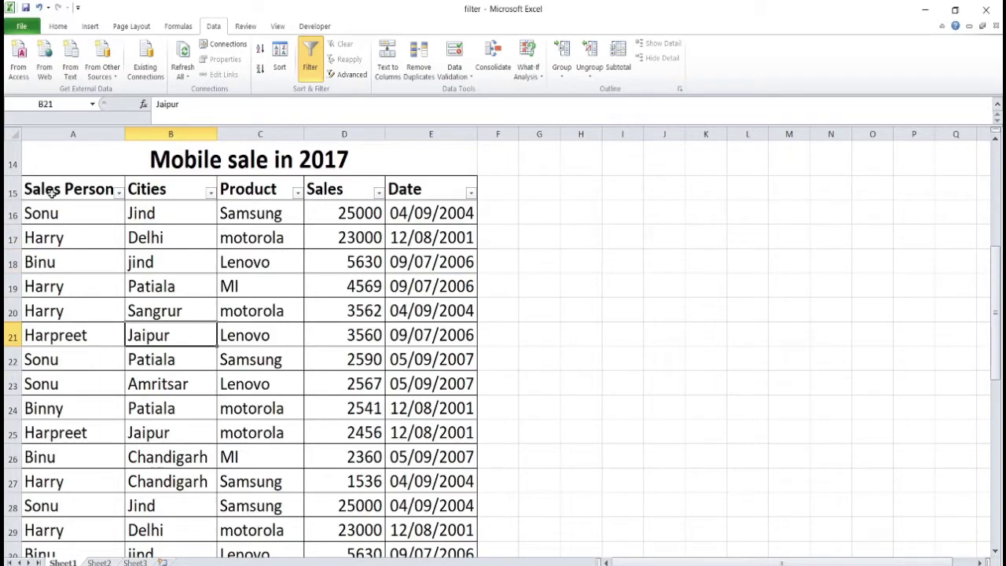
# Filter the Sales Person column to show only the rows of the sales person in cell A20
pyautogui.click(72, 238)
pyautogui.click(53, 286)
pyautogui.click(52, 307)
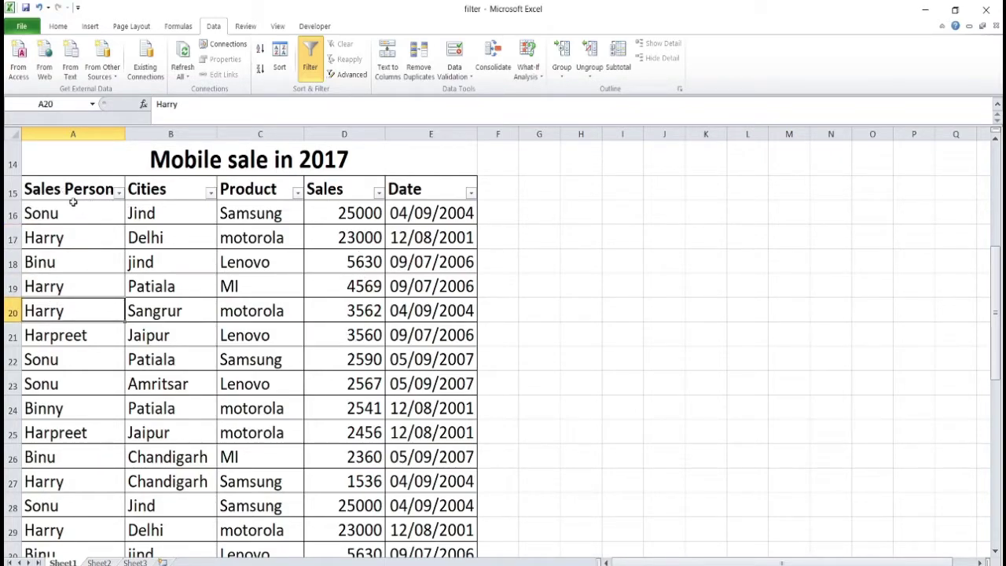
pyautogui.click(119, 193)
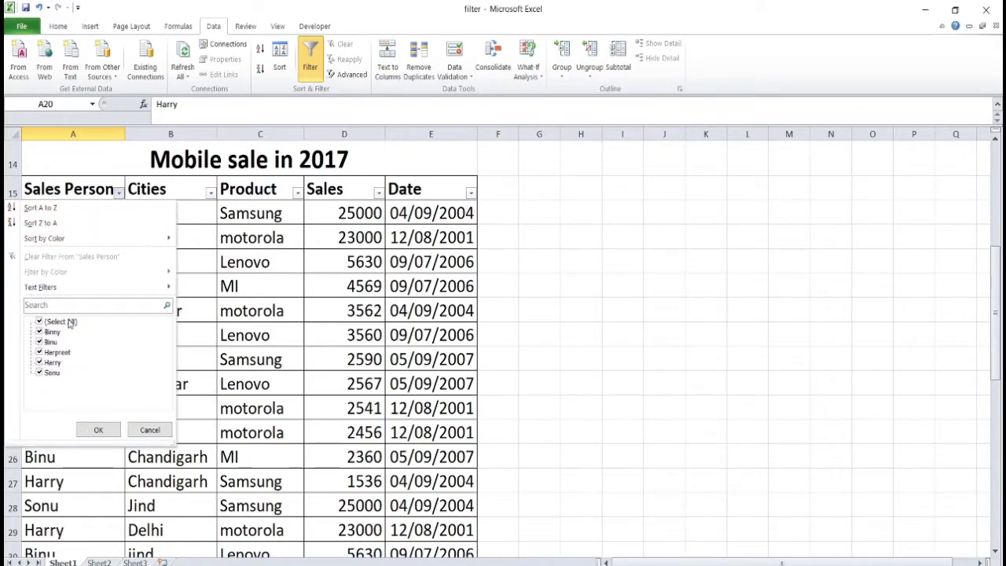
pyautogui.click(39, 322)
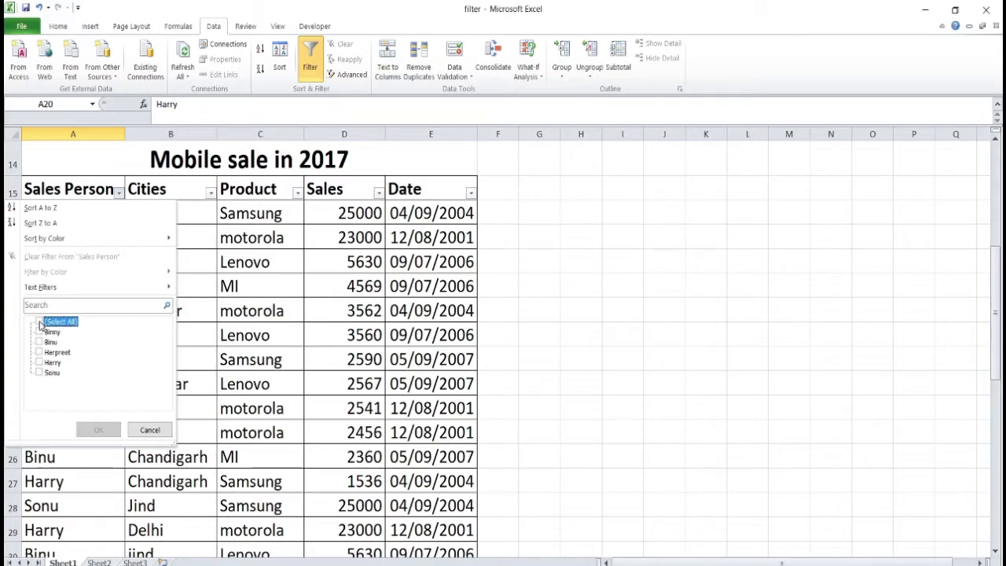
pyautogui.click(40, 363)
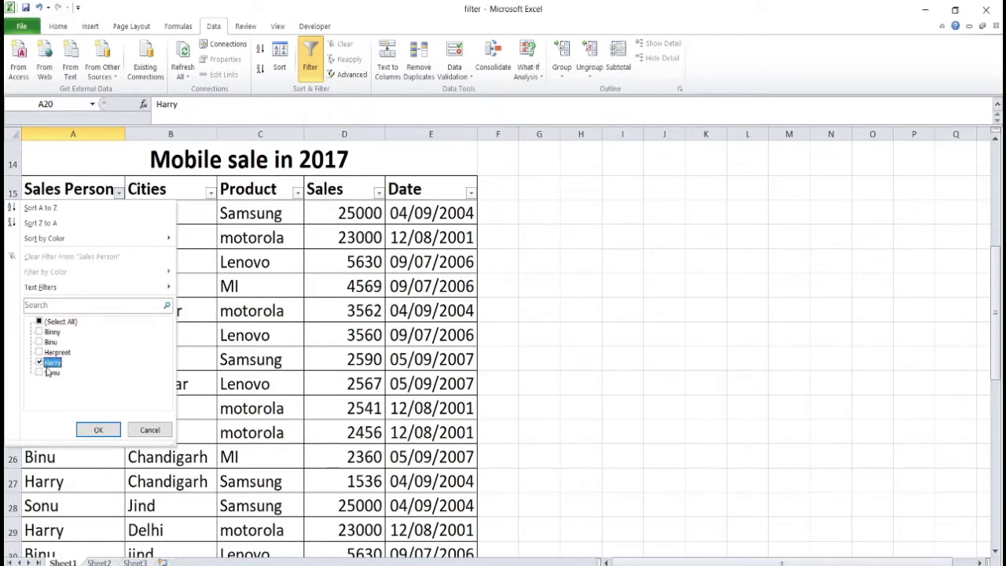
pyautogui.click(92, 429)
pyautogui.moveTo(88, 191); pyautogui.dragTo(419, 487)
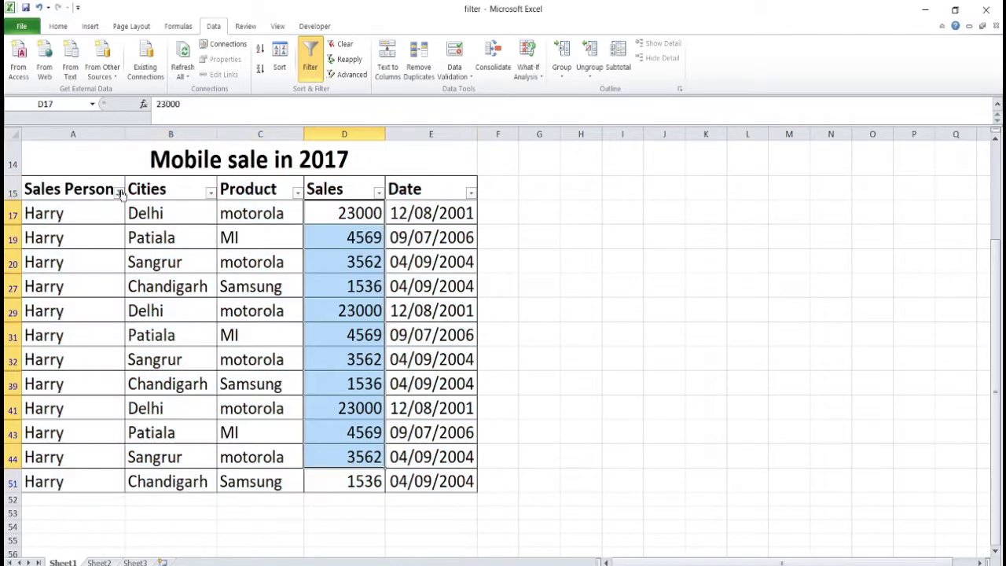
# Filter the Sales Person column to only the sales person from row 21, and show all sales people again
pyautogui.click(118, 192)
pyautogui.click(46, 323)
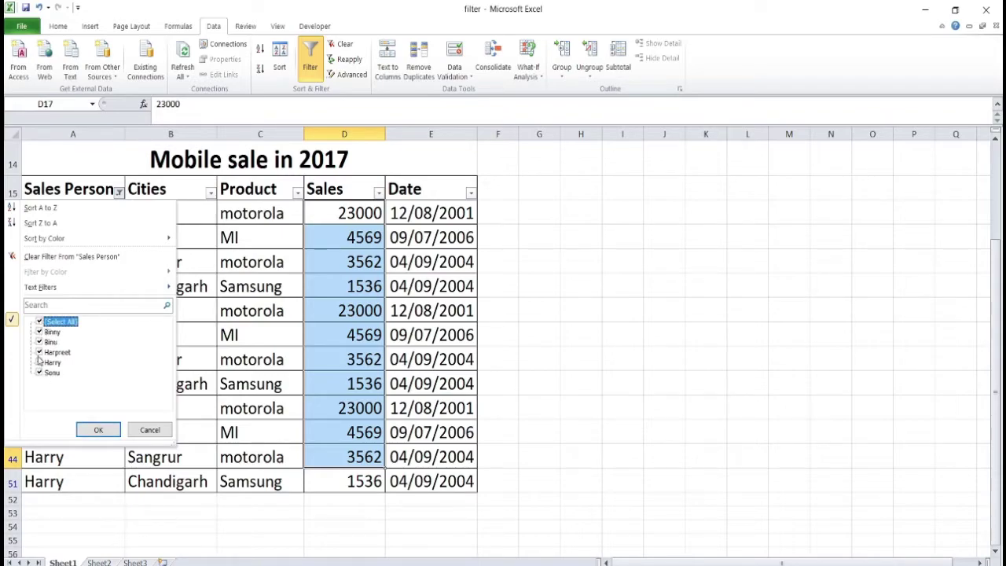
pyautogui.click(40, 352)
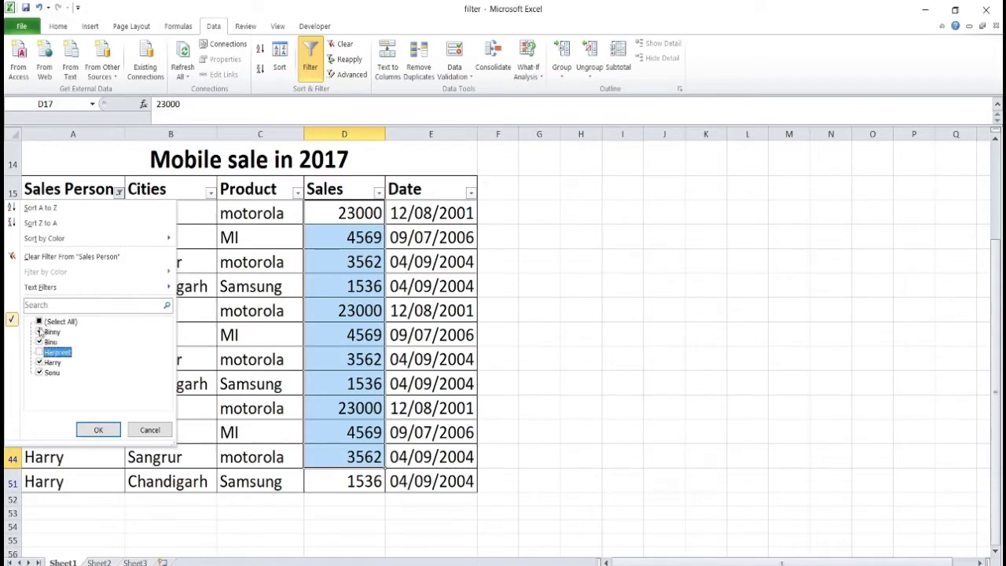
pyautogui.click(40, 322)
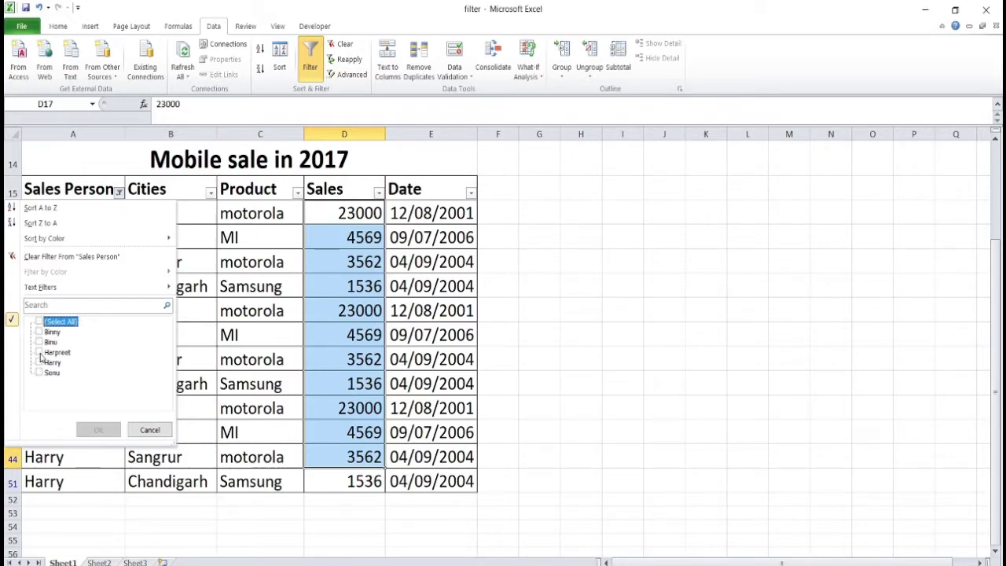
pyautogui.click(40, 353)
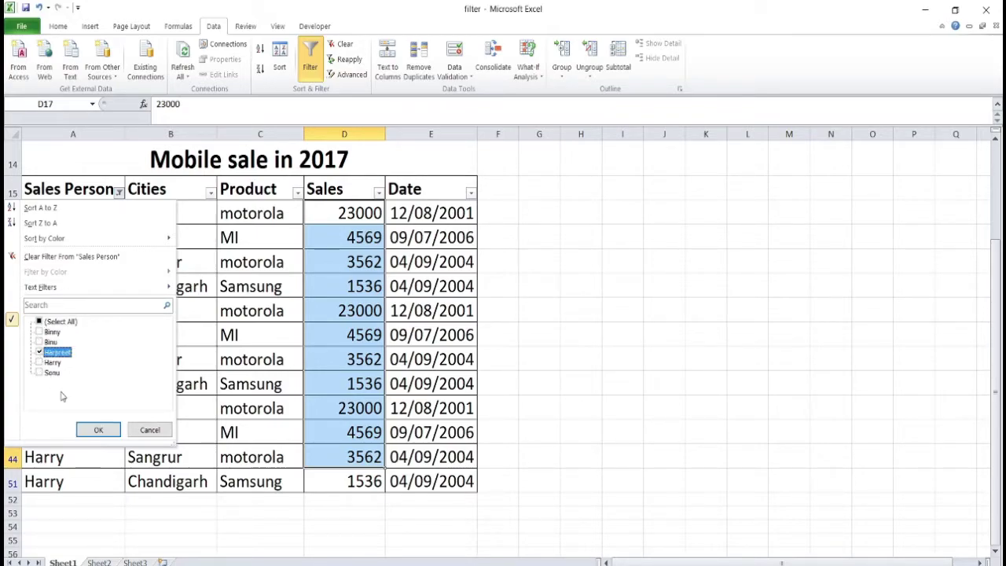
pyautogui.click(89, 435)
pyautogui.moveTo(93, 215); pyautogui.dragTo(120, 322)
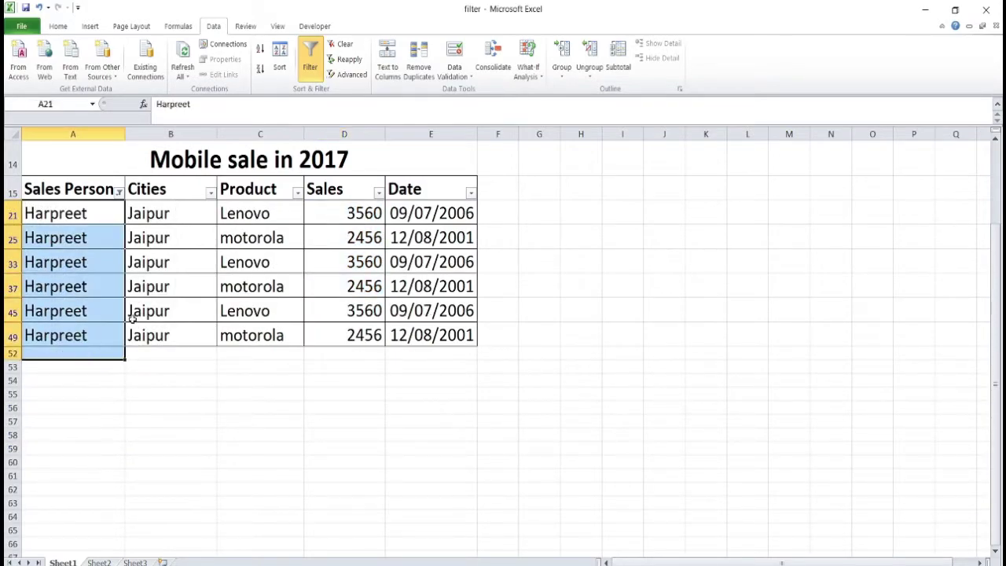
pyautogui.moveTo(425, 330); pyautogui.dragTo(58, 220)
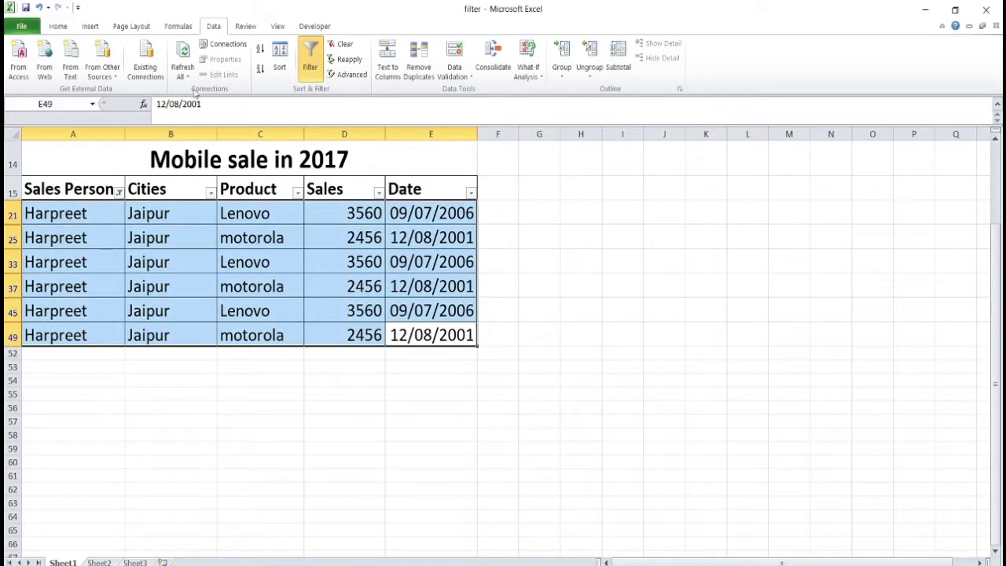
pyautogui.click(119, 192)
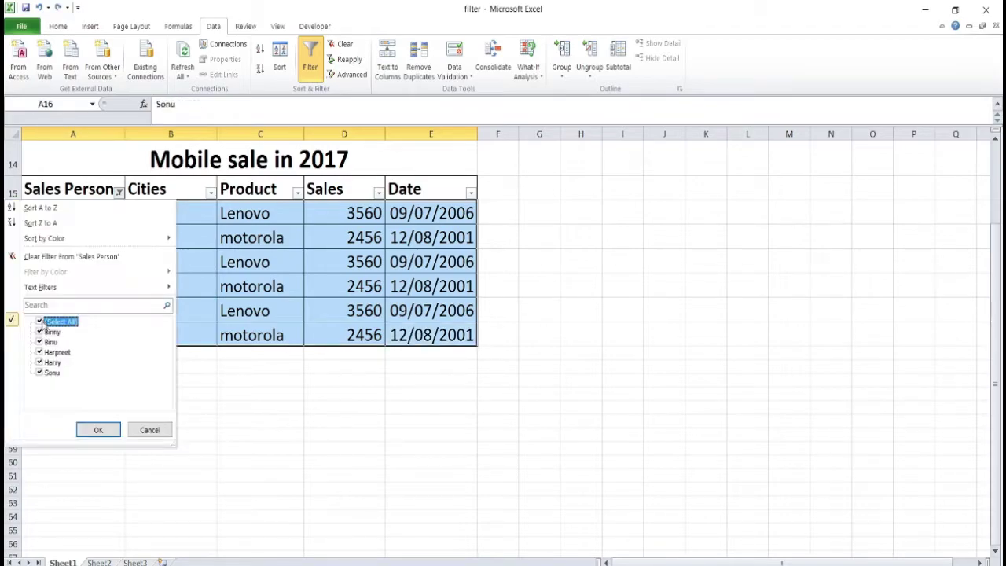
pyautogui.click(95, 430)
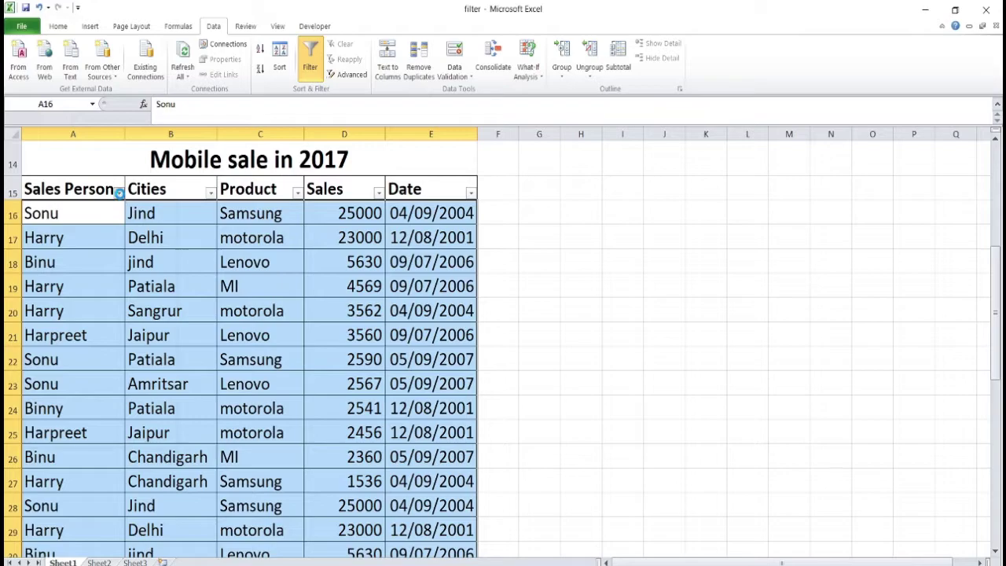
# Sort the table by Sales Person from A to Z and undo the sort
pyautogui.click(118, 191)
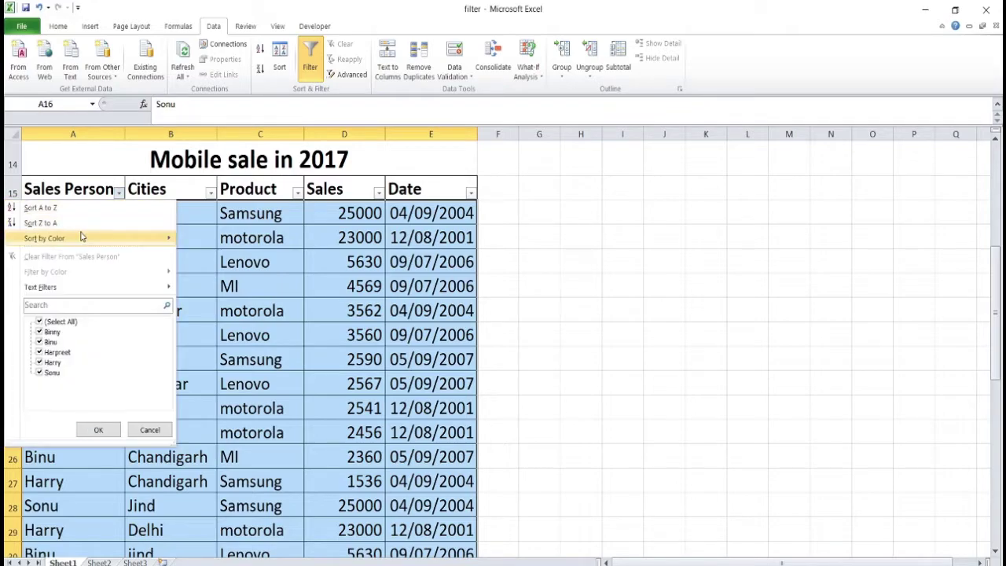
pyautogui.click(41, 208)
pyautogui.moveTo(95, 211); pyautogui.dragTo(80, 377)
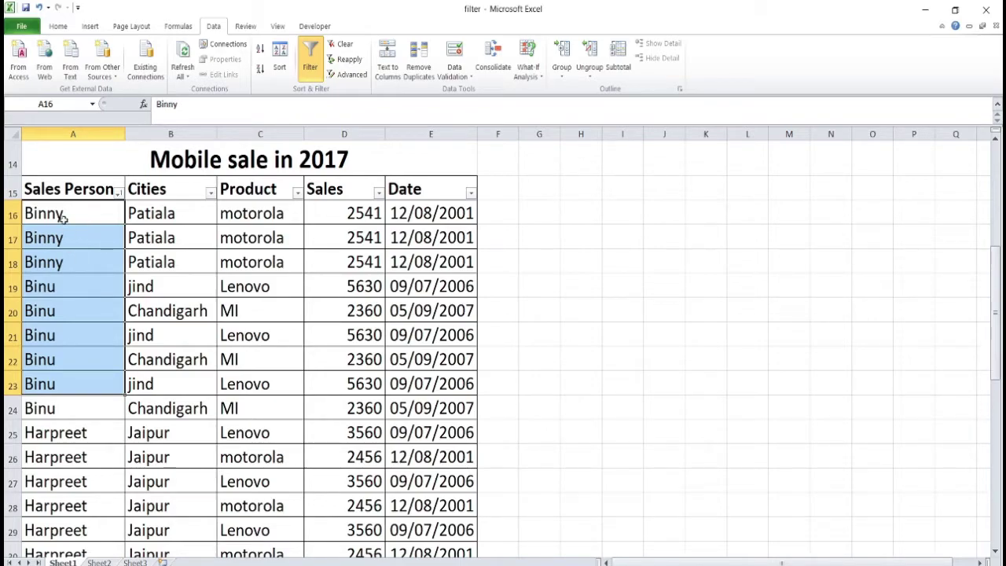
pyautogui.scroll(-11, 63, 235)
pyautogui.scroll(5, 60, 440)
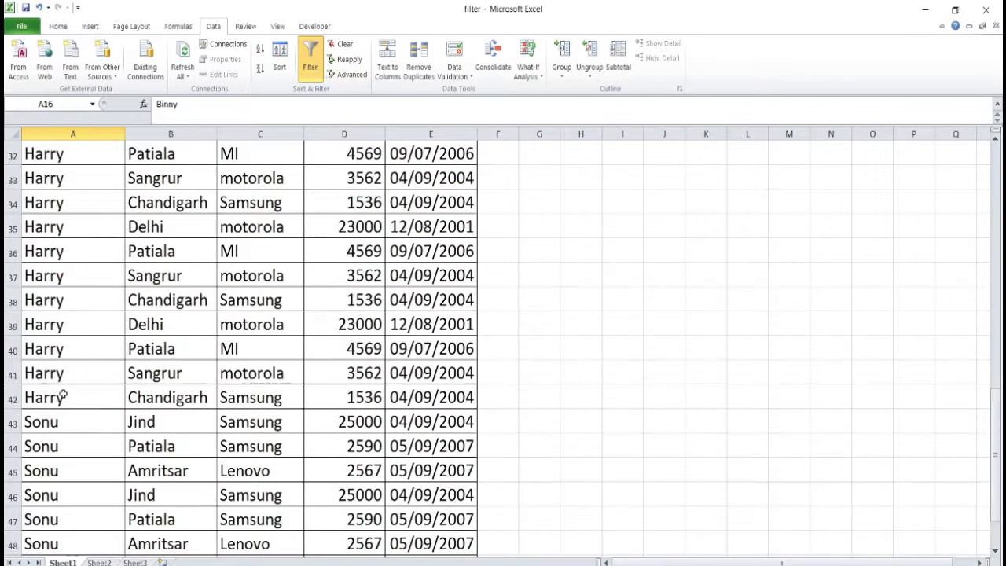
pyautogui.scroll(7, 64, 397)
pyautogui.scroll(-1, 75, 381)
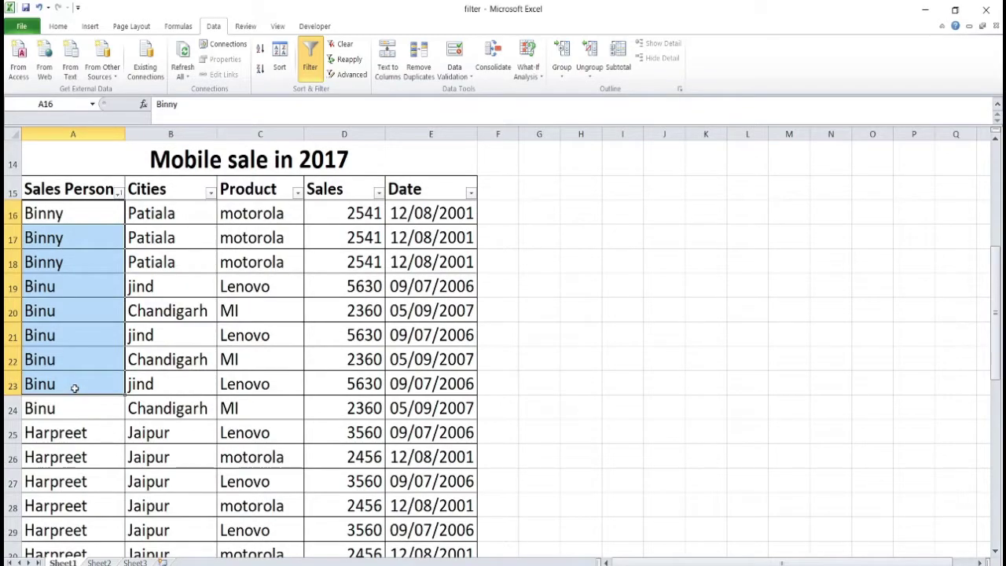
pyautogui.hotkey('ctrl', 'z')
# Filter the Cities column to show only the Delhi rows
pyautogui.click(210, 192)
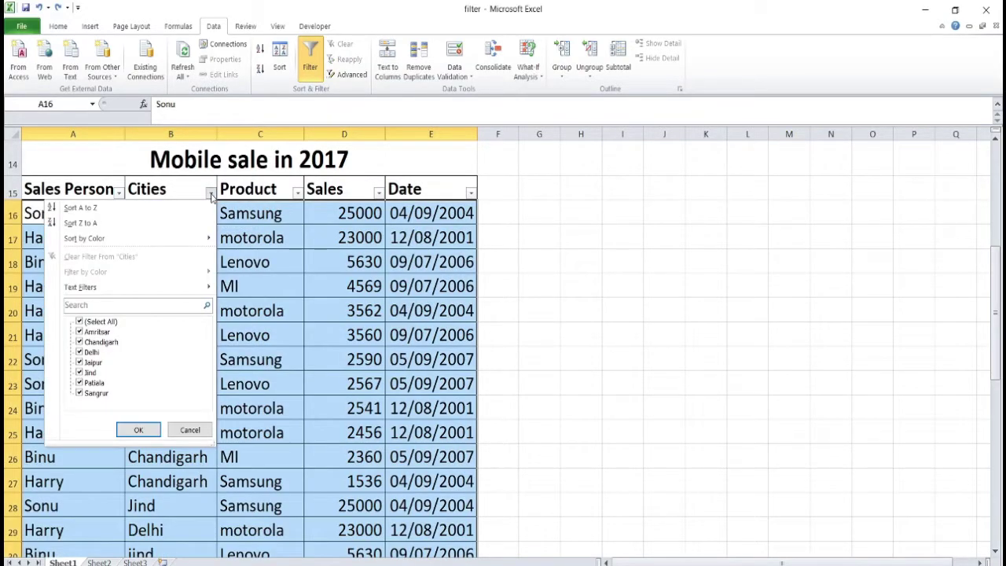
pyautogui.click(81, 323)
pyautogui.click(79, 352)
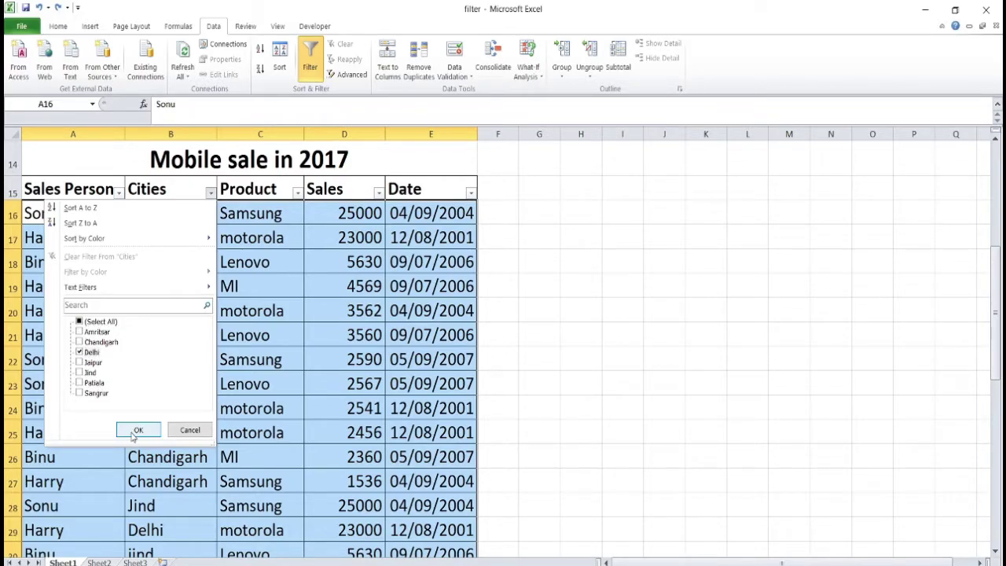
pyautogui.click(136, 431)
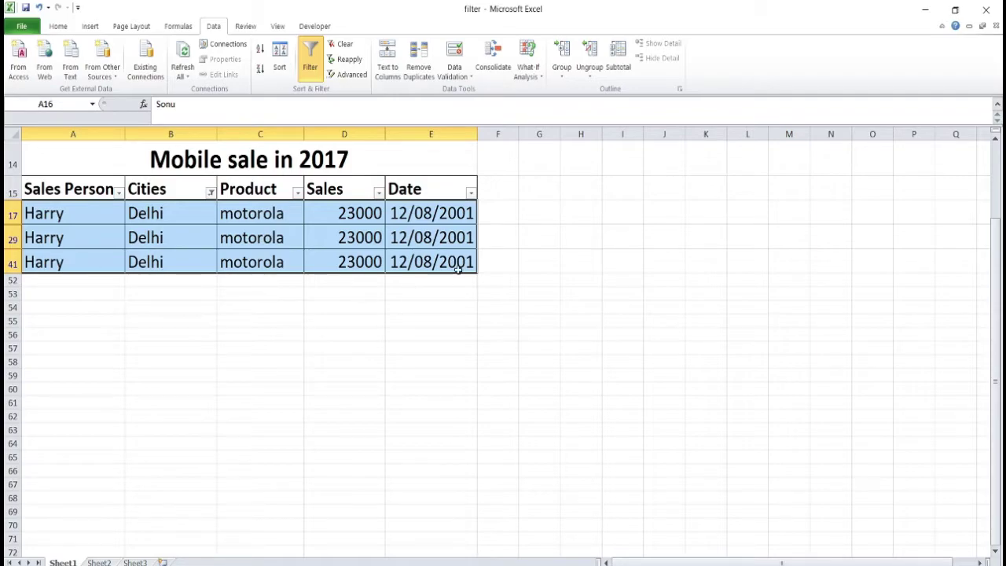
pyautogui.click(169, 213)
# Clear the filter from the Cities column
pyautogui.click(210, 191)
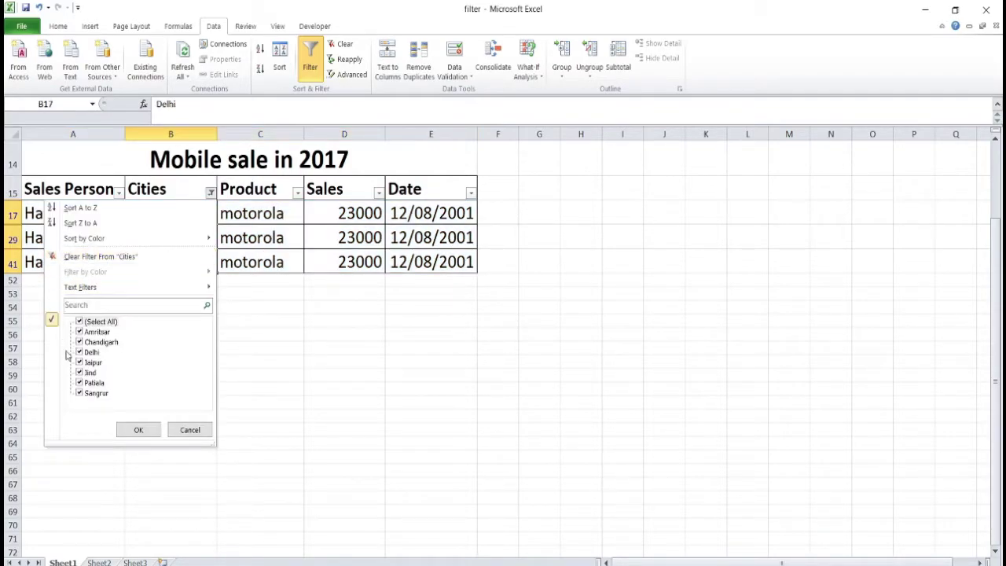
pyautogui.click(81, 258)
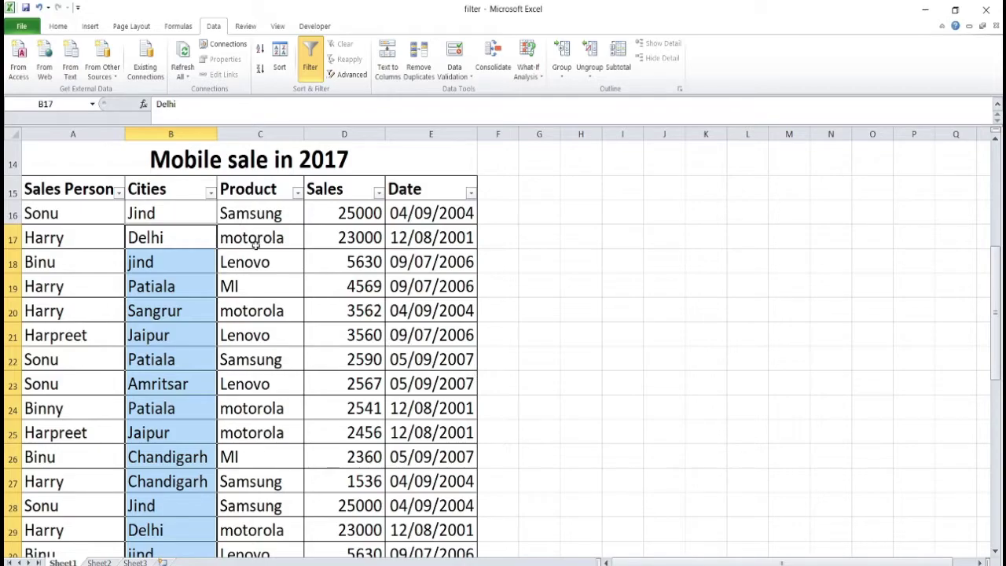
pyautogui.click(170, 261)
# Filter the Cities column with a custom begins-with text filter using "*j*", and look over the matching cities
pyautogui.click(210, 193)
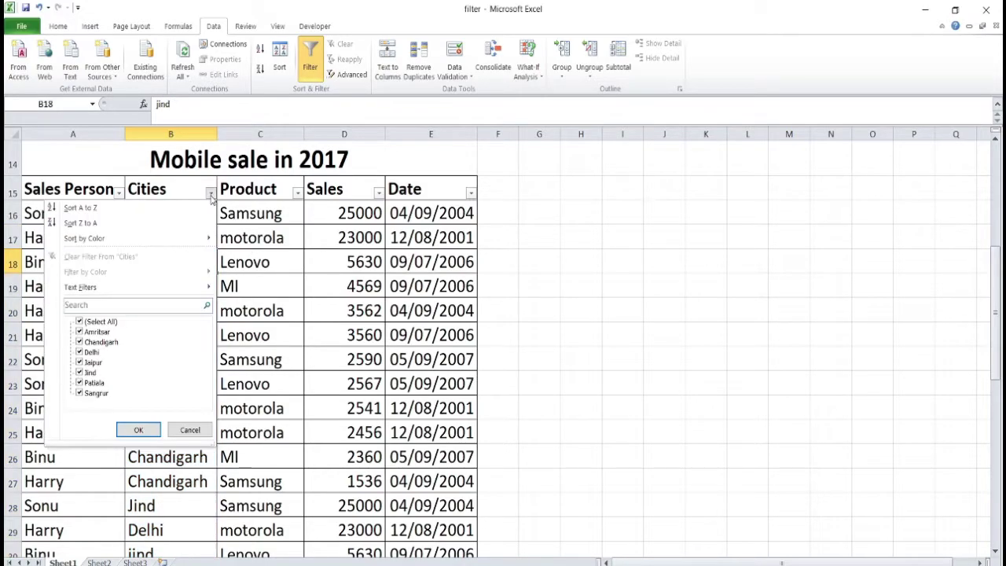
pyautogui.moveTo(96, 290)
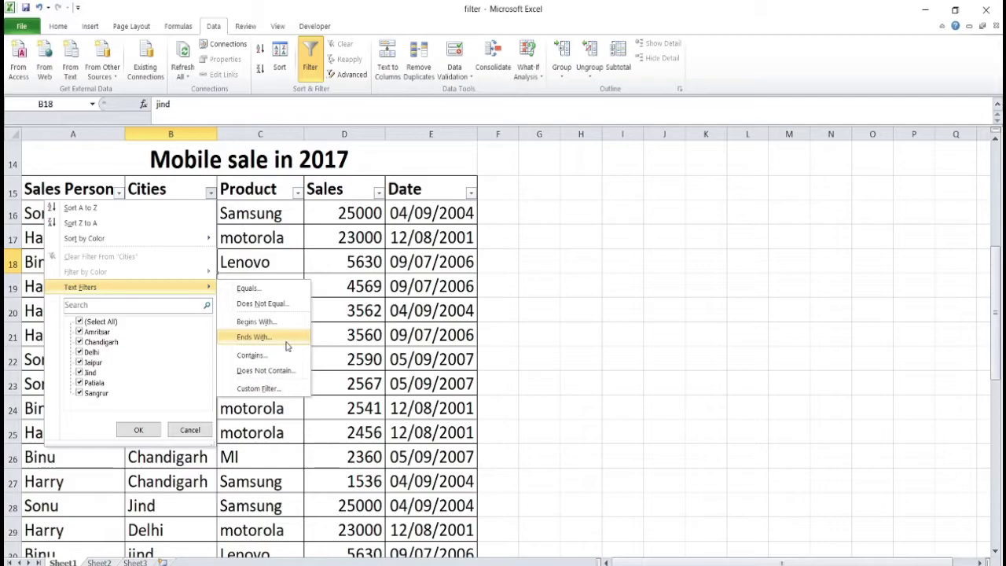
pyautogui.click(256, 321)
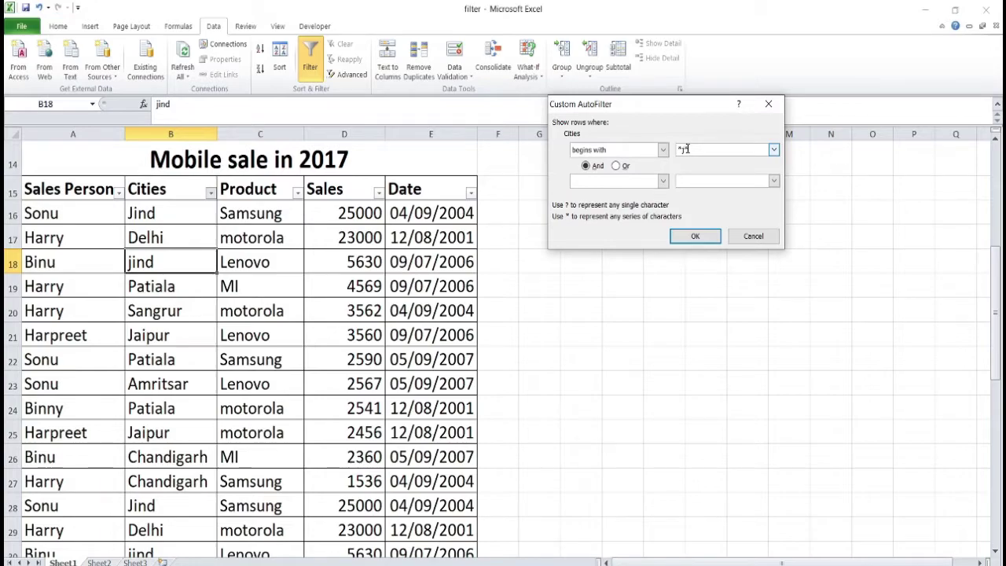
pyautogui.write('*')
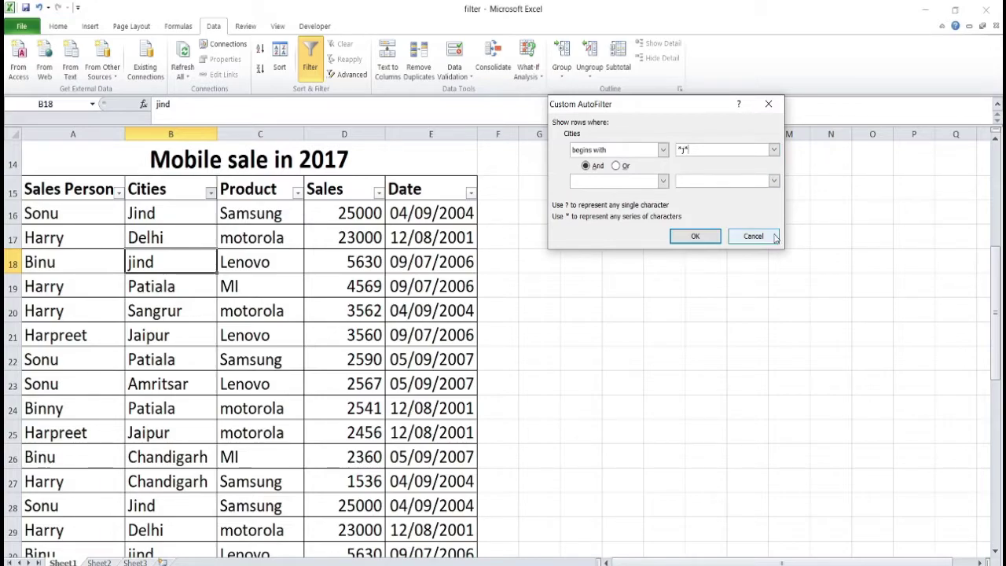
pyautogui.click(695, 236)
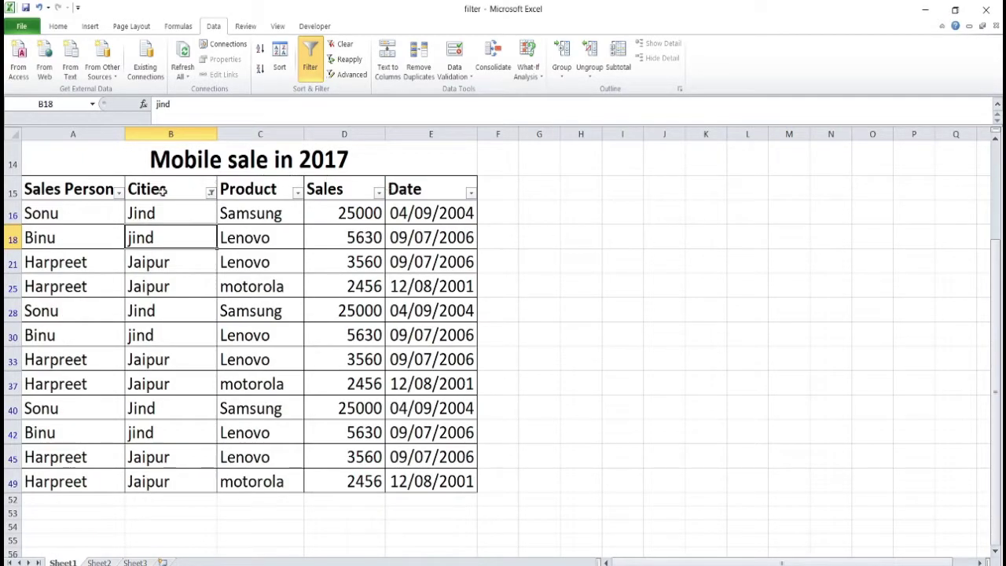
pyautogui.moveTo(163, 205); pyautogui.dragTo(157, 496)
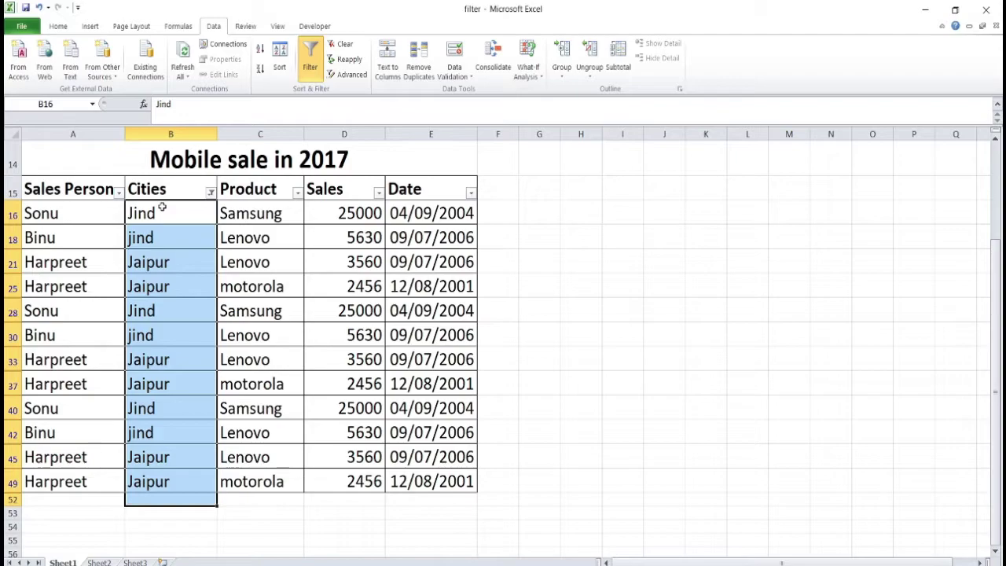
pyautogui.moveTo(153, 481); pyautogui.dragTo(179, 222)
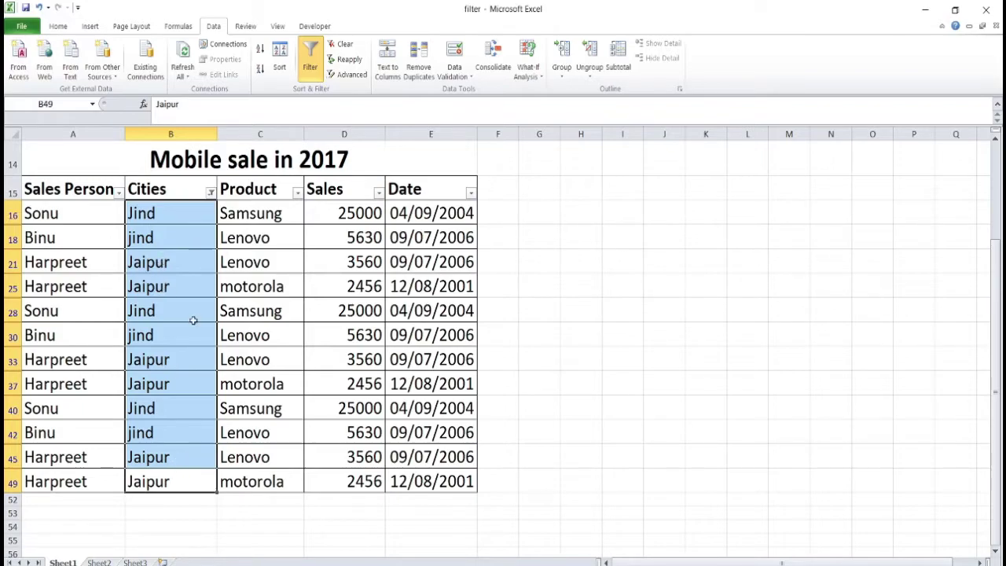
# Clear the "*j*" text filter from the Cities column
pyautogui.click(210, 191)
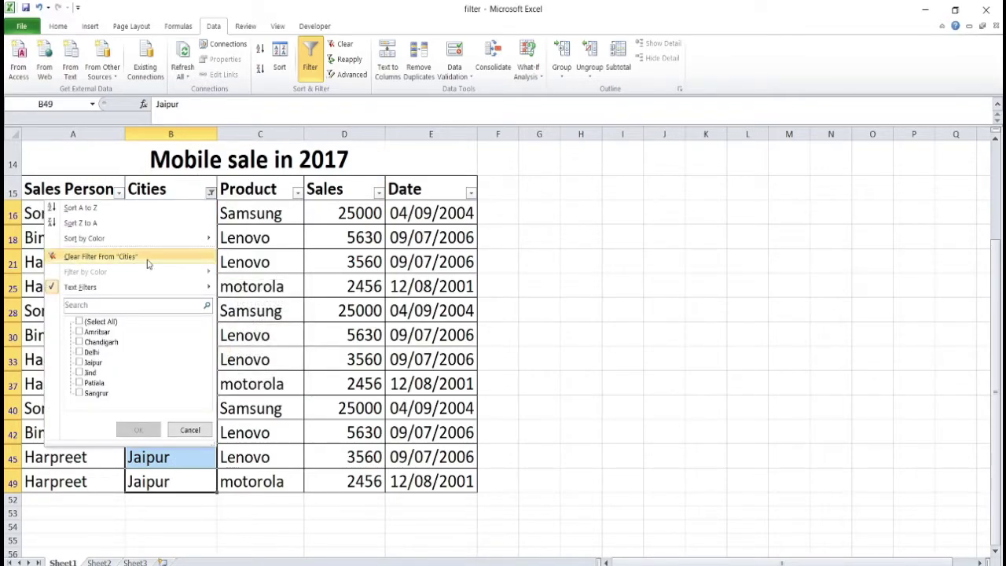
pyautogui.moveTo(196, 289)
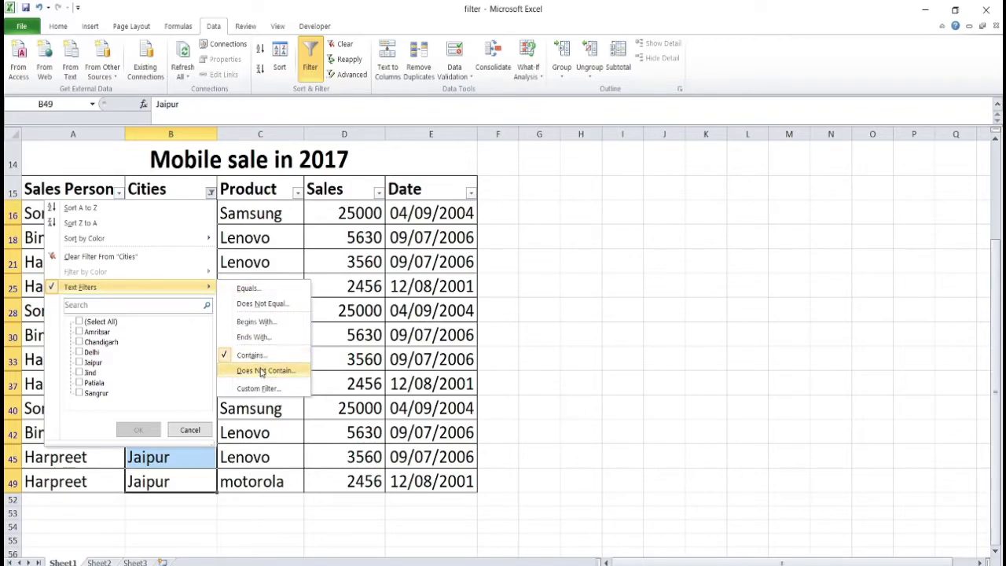
pyautogui.click(155, 258)
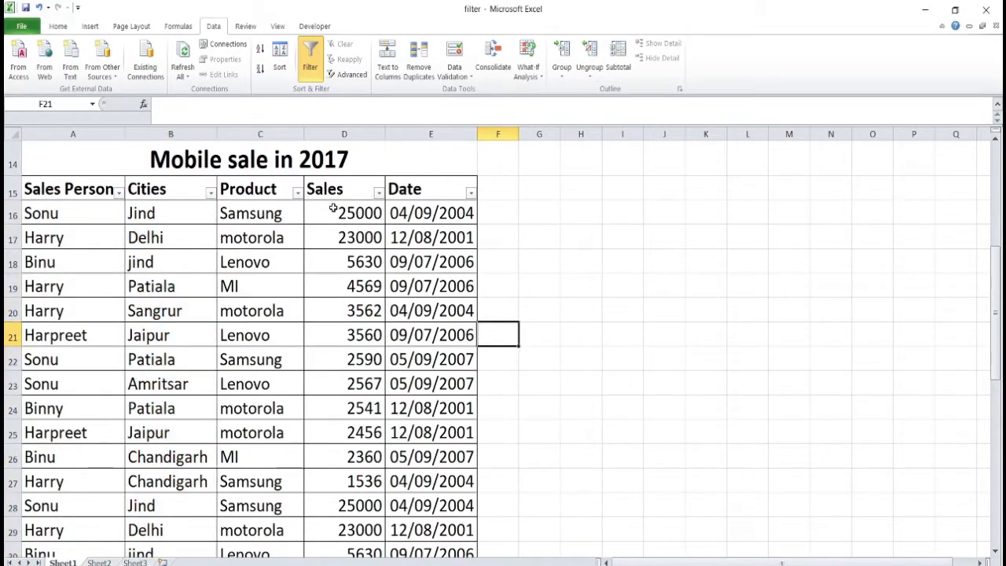
# Filter the Sales column to show only the rows with a value of 25000
pyautogui.moveTo(333, 209); pyautogui.dragTo(330, 411)
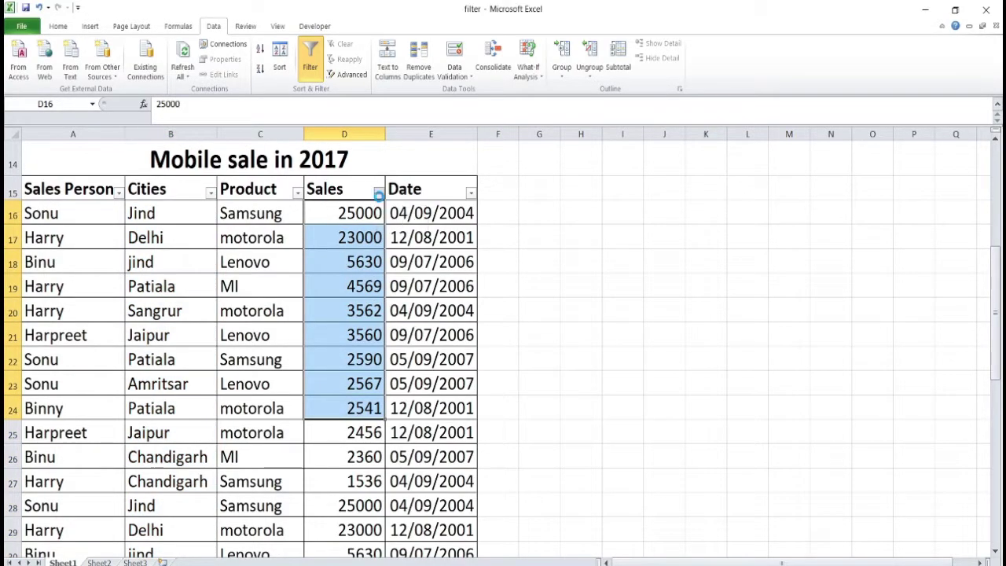
pyautogui.click(379, 193)
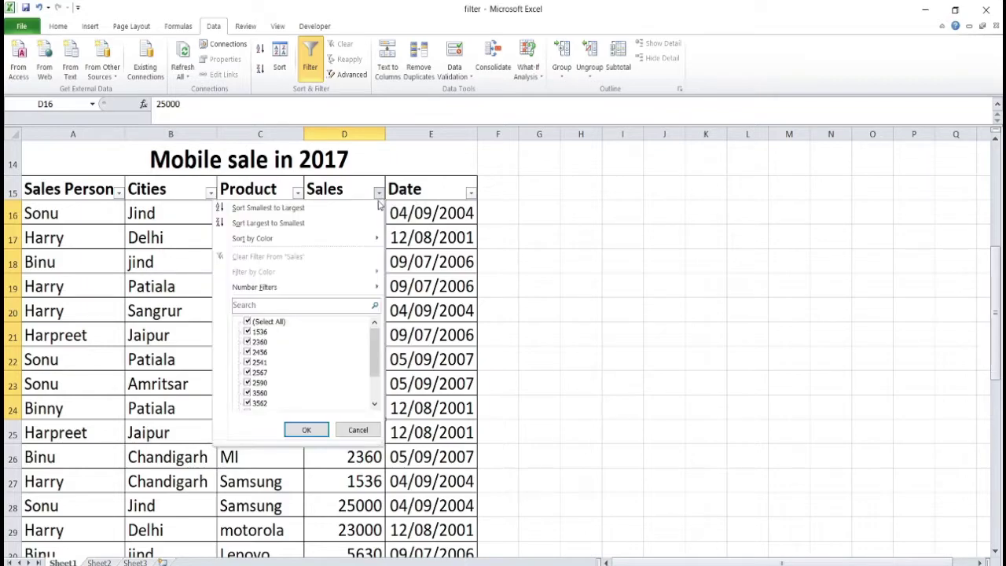
pyautogui.click(249, 321)
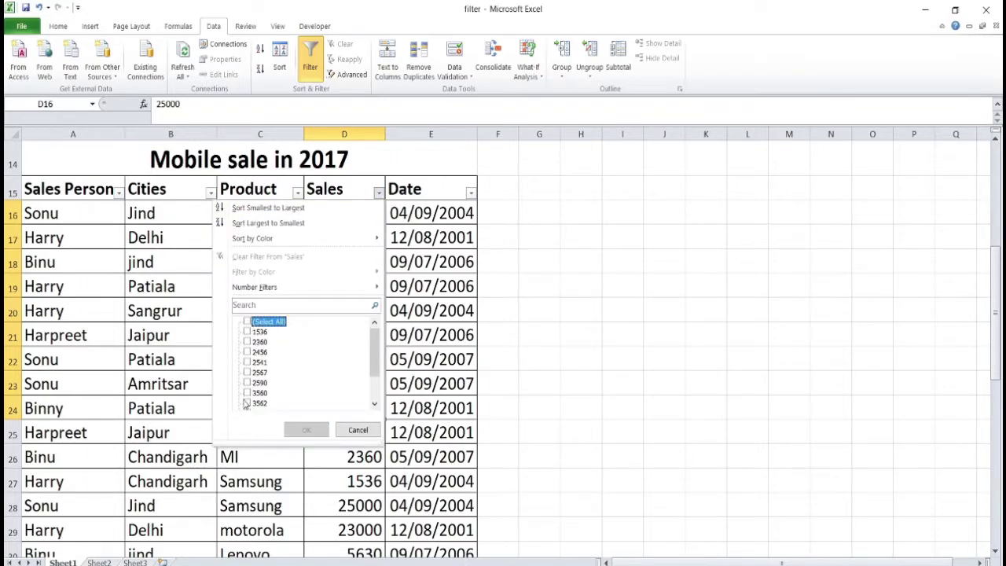
pyautogui.scroll(-2, 364, 375)
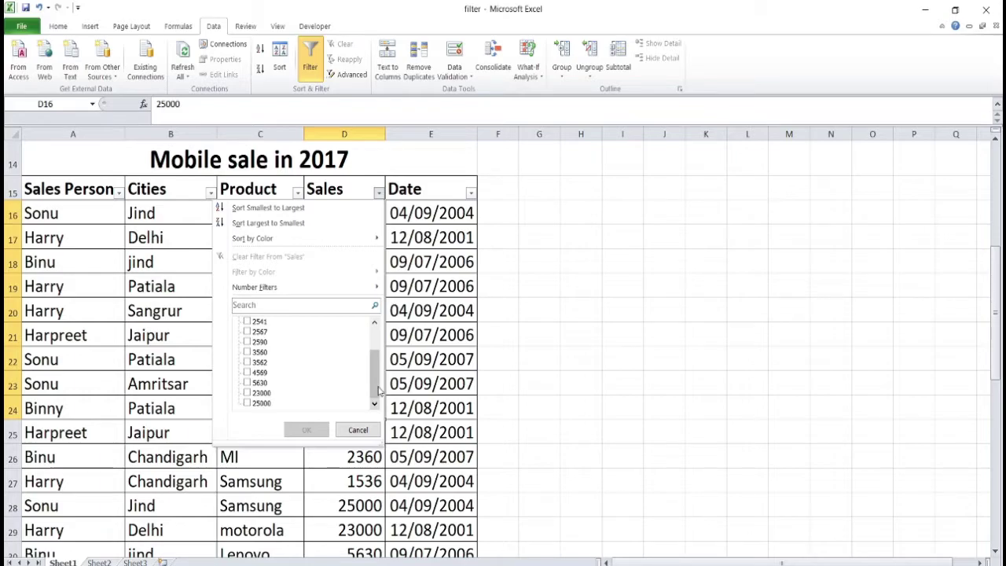
pyautogui.click(247, 402)
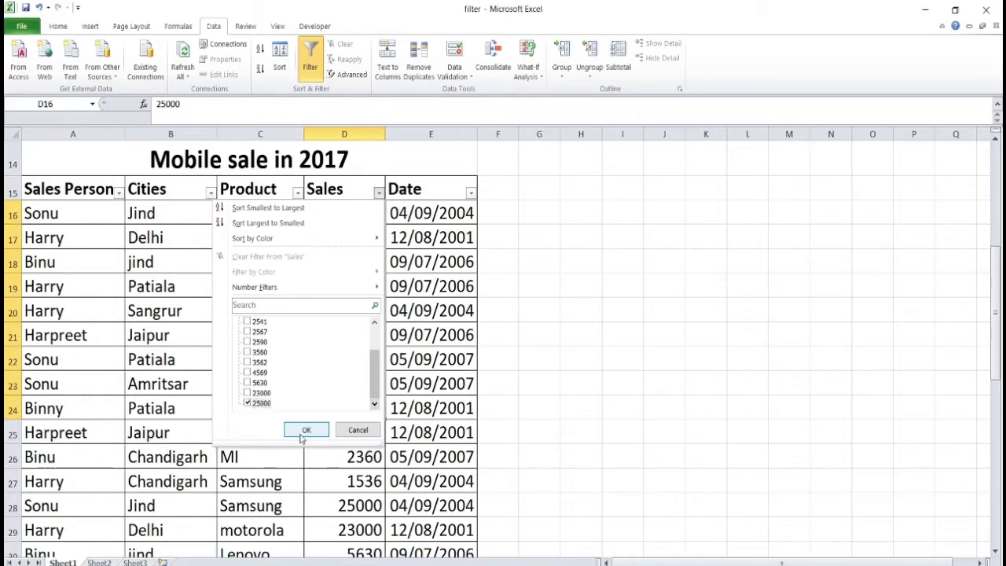
pyautogui.click(305, 430)
pyautogui.moveTo(344, 225); pyautogui.dragTo(348, 257)
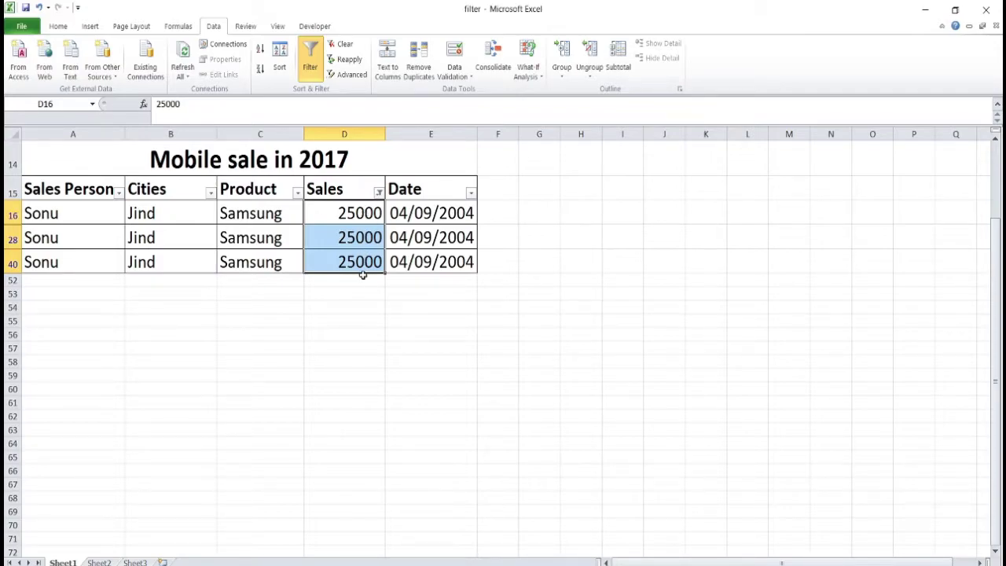
# Reselect all values in the Sales filter so that every row is shown again
pyautogui.click(378, 191)
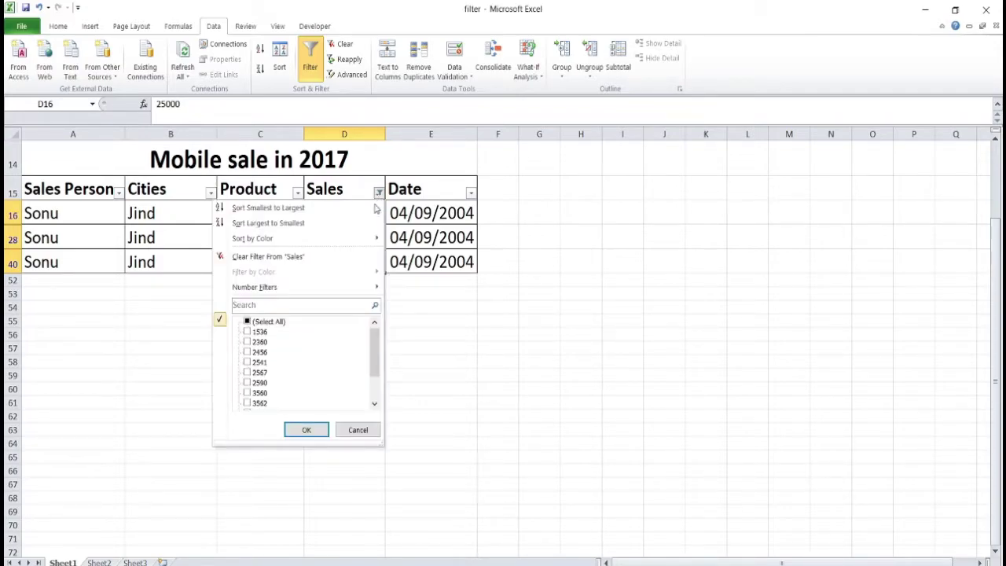
pyautogui.click(251, 322)
pyautogui.click(315, 432)
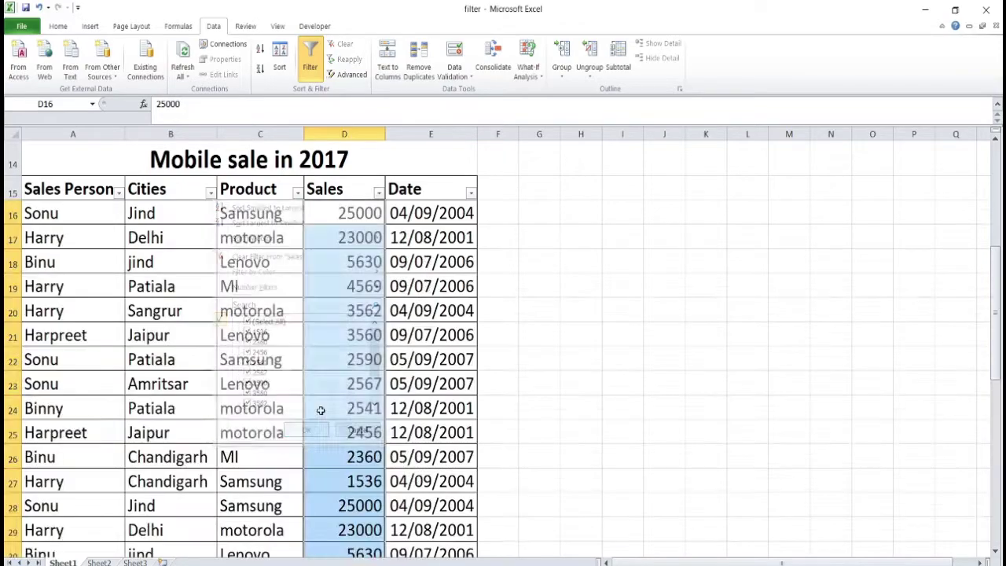
# Sort the table by Sales from smallest to largest and review the sorted rows down to the last one
pyautogui.click(378, 192)
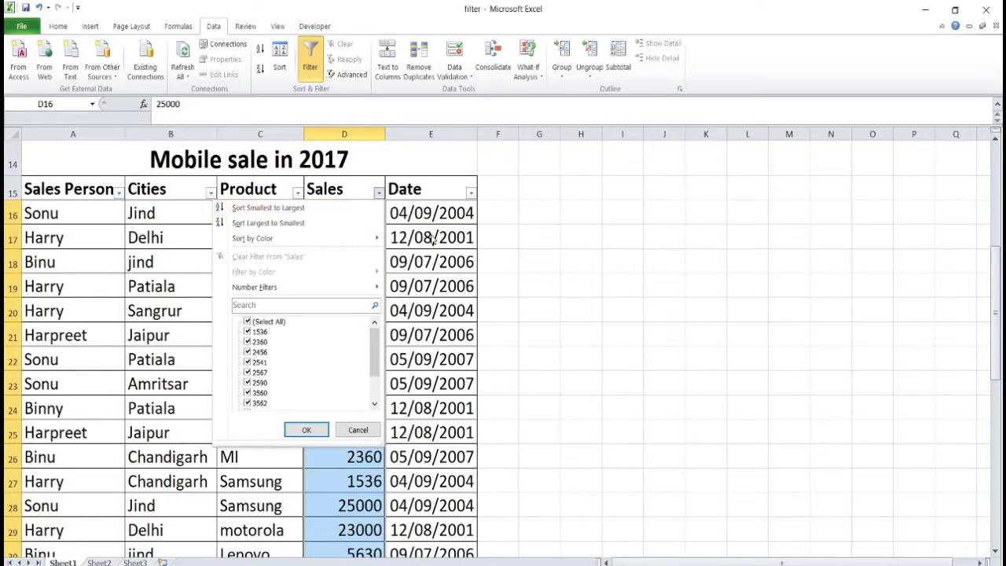
pyautogui.click(267, 209)
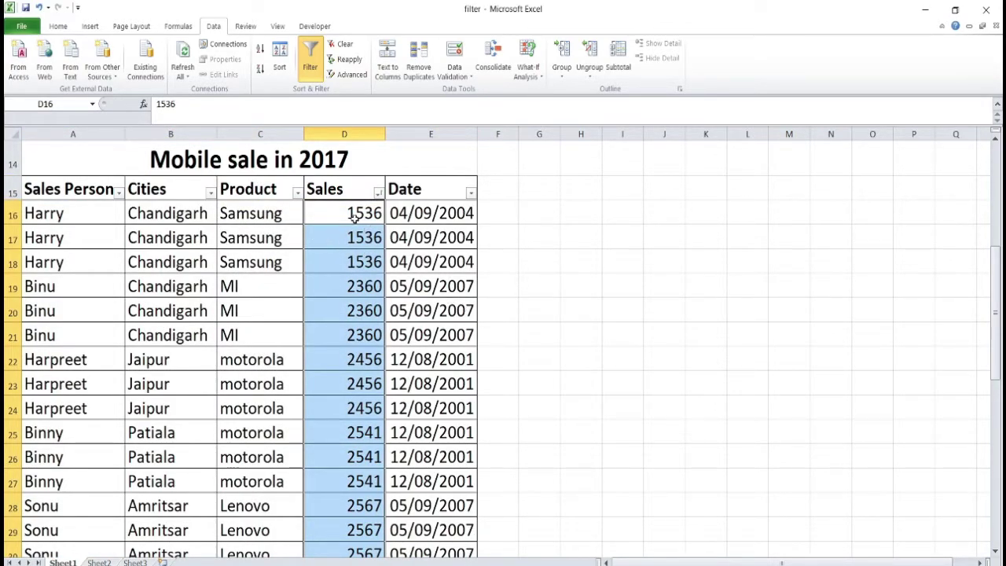
pyautogui.scroll(-9, 322, 485)
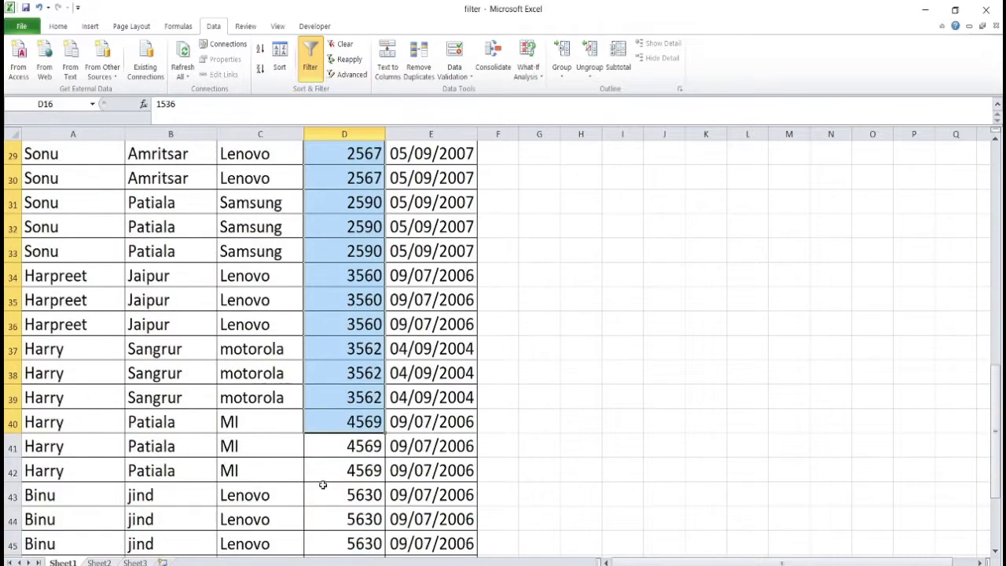
pyautogui.scroll(-1, 322, 483)
pyautogui.scroll(11, 323, 477)
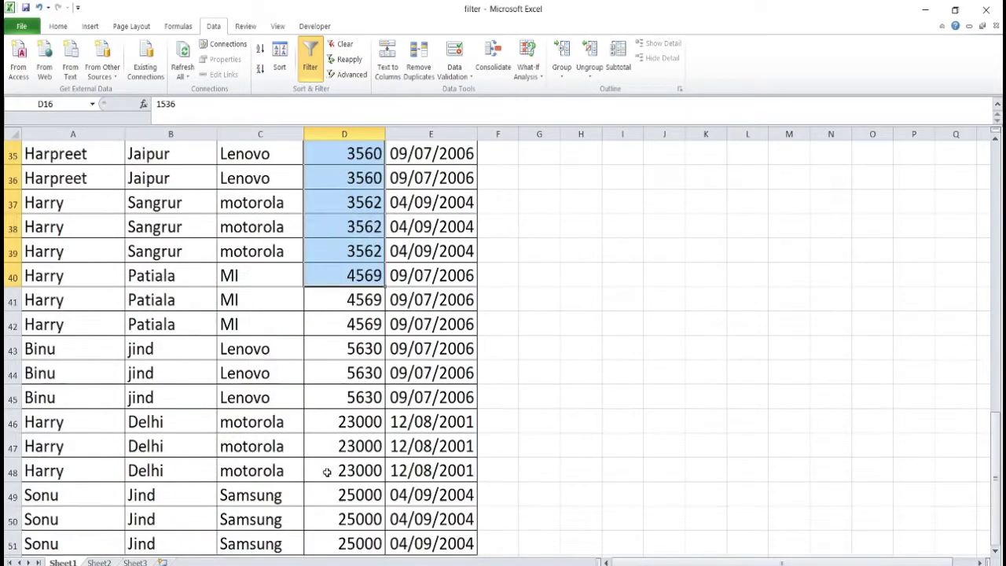
# Sort the table by Sales from largest to smallest, and undo the Sales sorting to restore the original row order
pyautogui.click(378, 288)
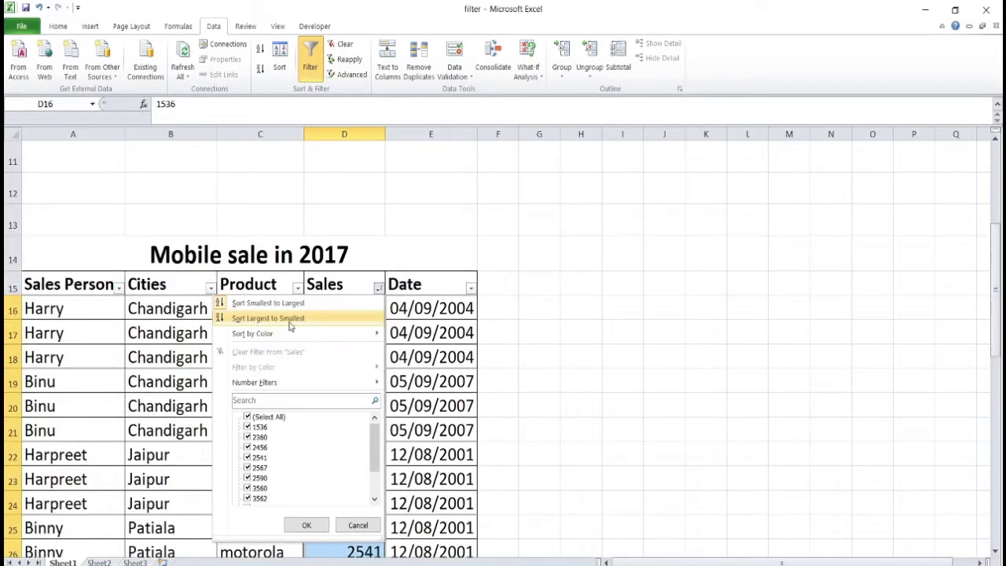
pyautogui.click(290, 326)
pyautogui.scroll(-1, 434, 235)
# Filter the Date column to show only the 2007 rows, and look over the matching records
pyautogui.click(434, 236)
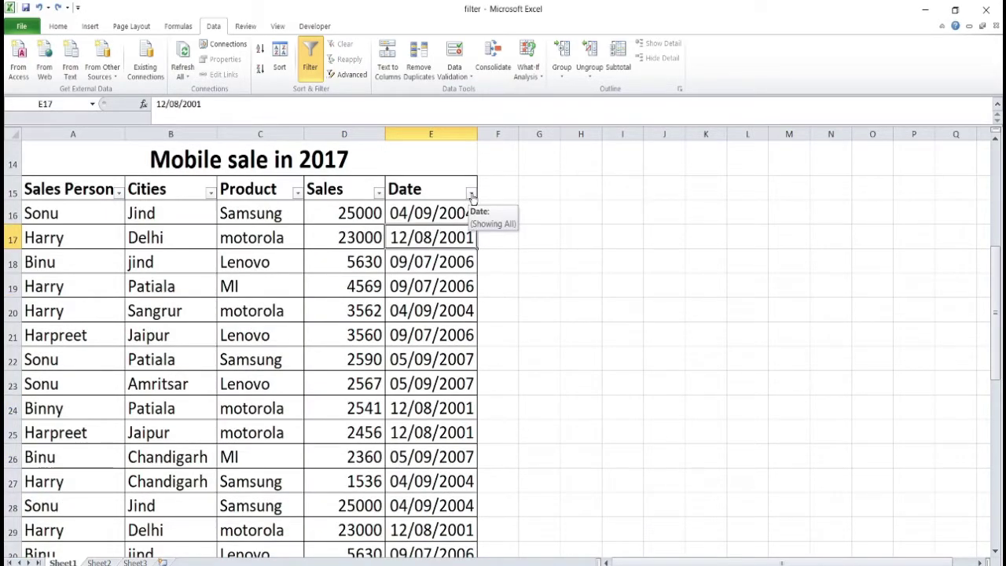
pyautogui.click(471, 194)
pyautogui.click(340, 322)
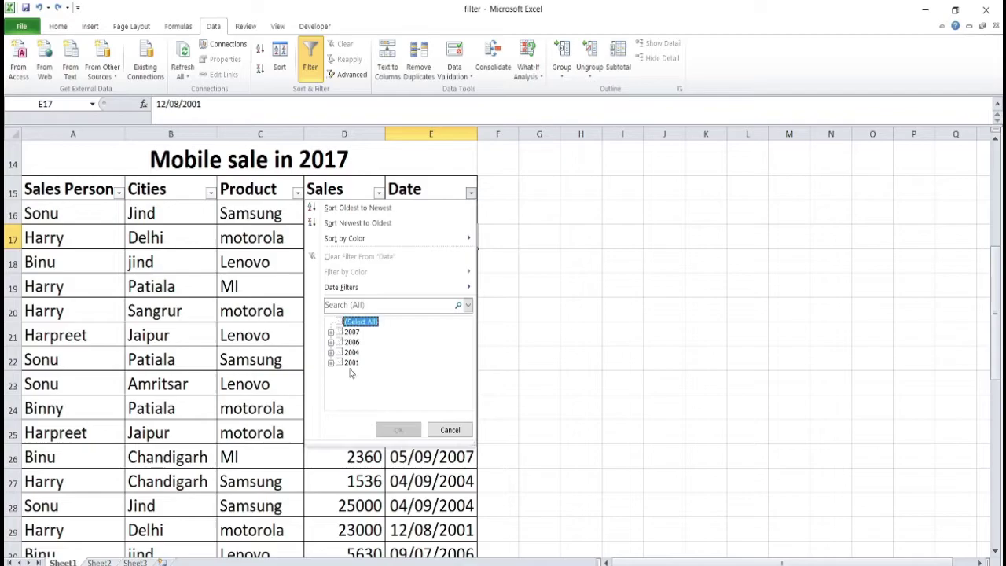
pyautogui.click(339, 332)
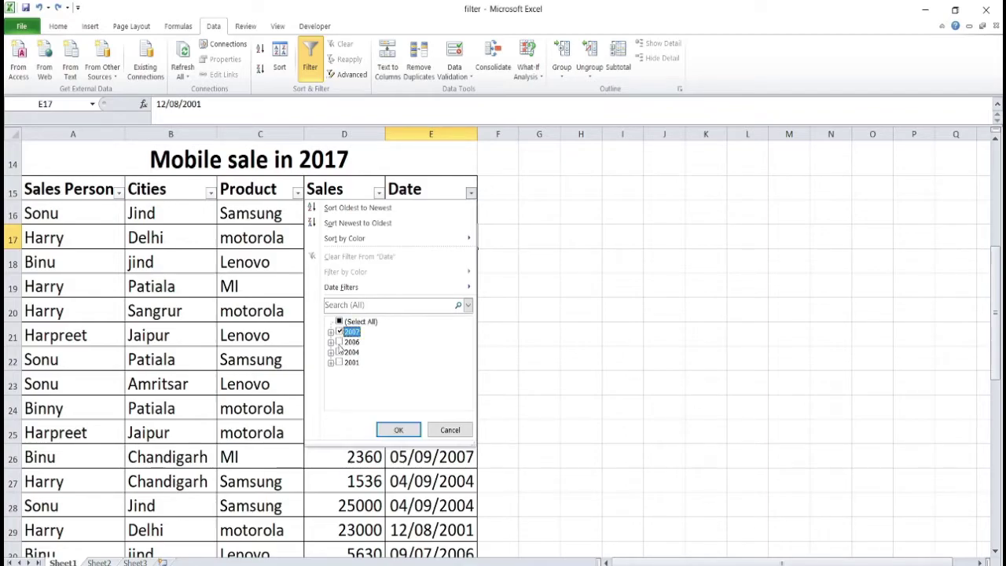
pyautogui.click(397, 430)
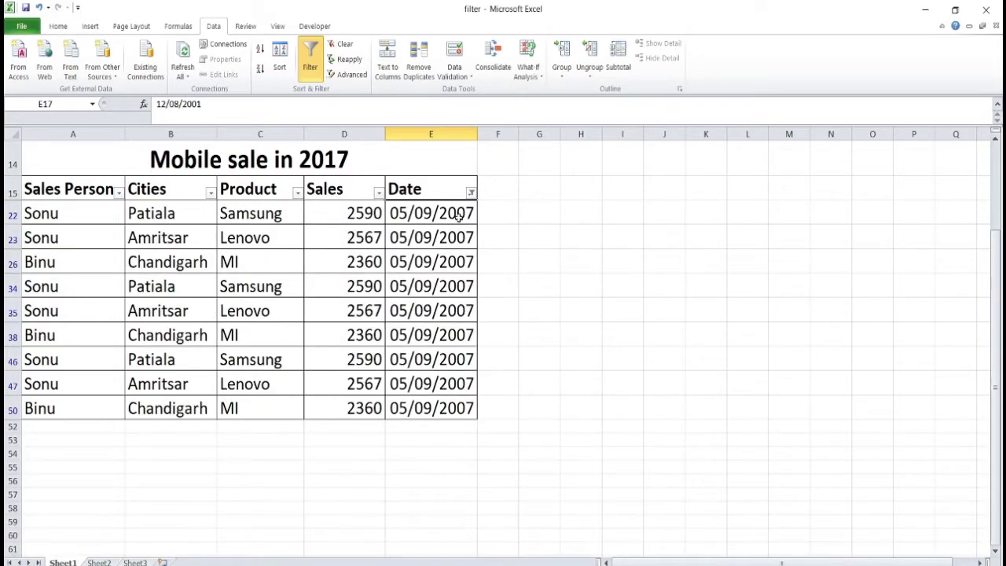
pyautogui.moveTo(461, 410); pyautogui.dragTo(45, 218)
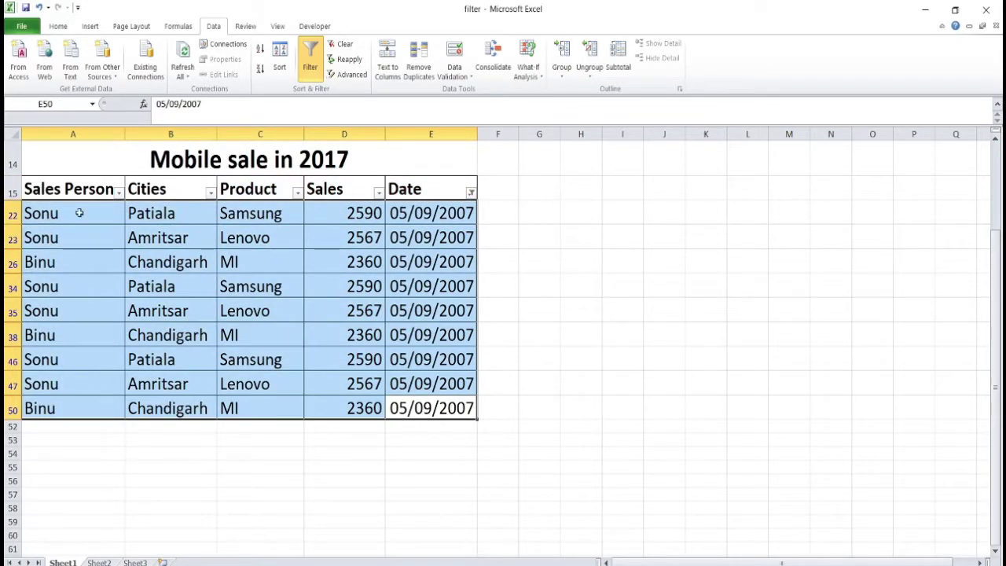
# Replace the Date filter with a month search for "july" across all years, and look over the matching dates
pyautogui.click(471, 192)
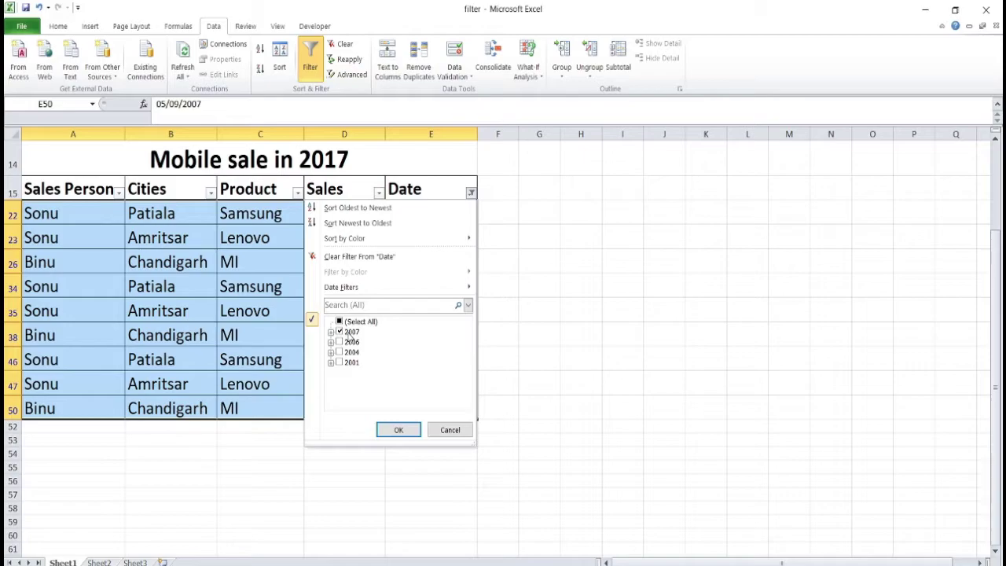
pyautogui.click(469, 307)
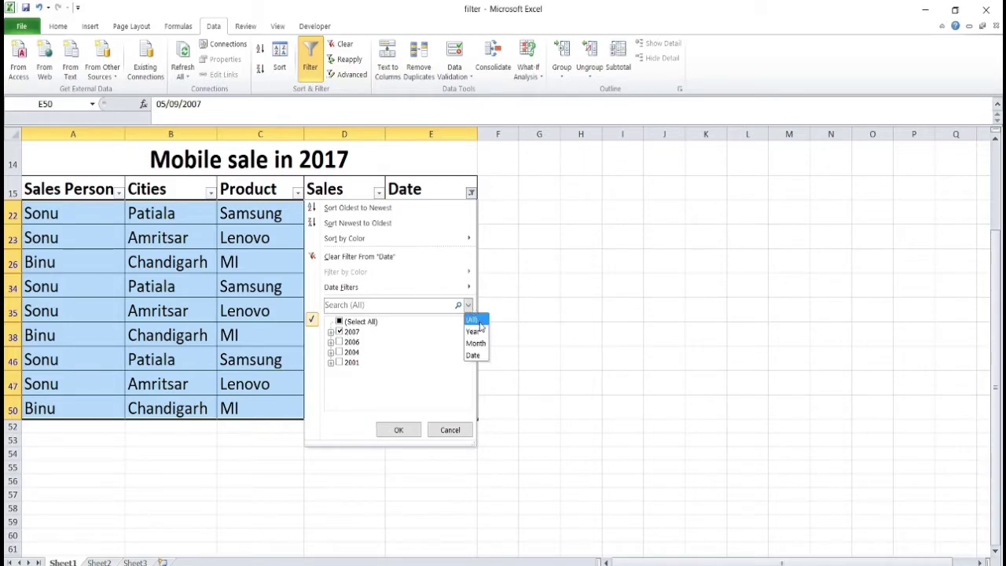
pyautogui.click(476, 343)
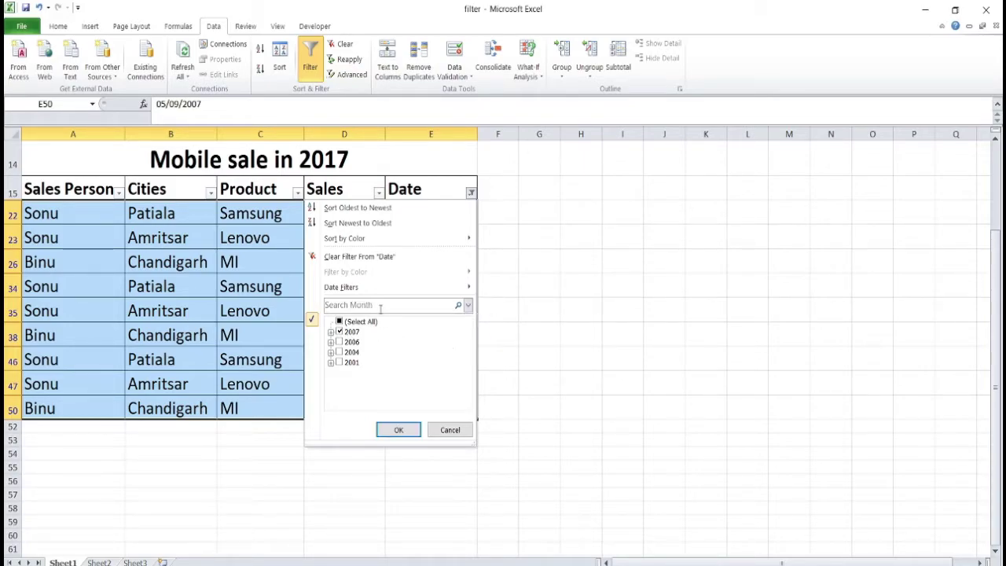
pyautogui.click(349, 321)
pyautogui.click(349, 306)
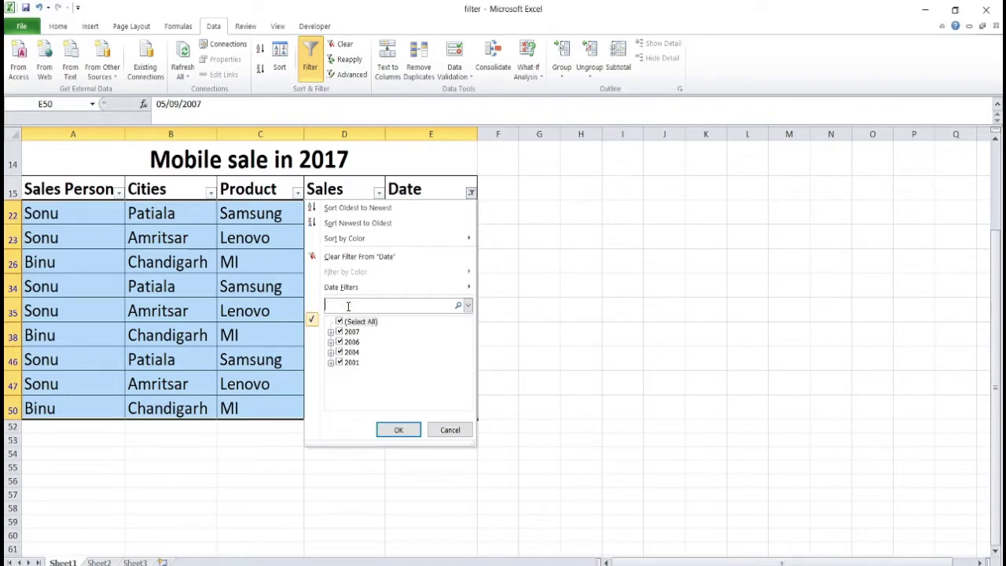
pyautogui.write('july')
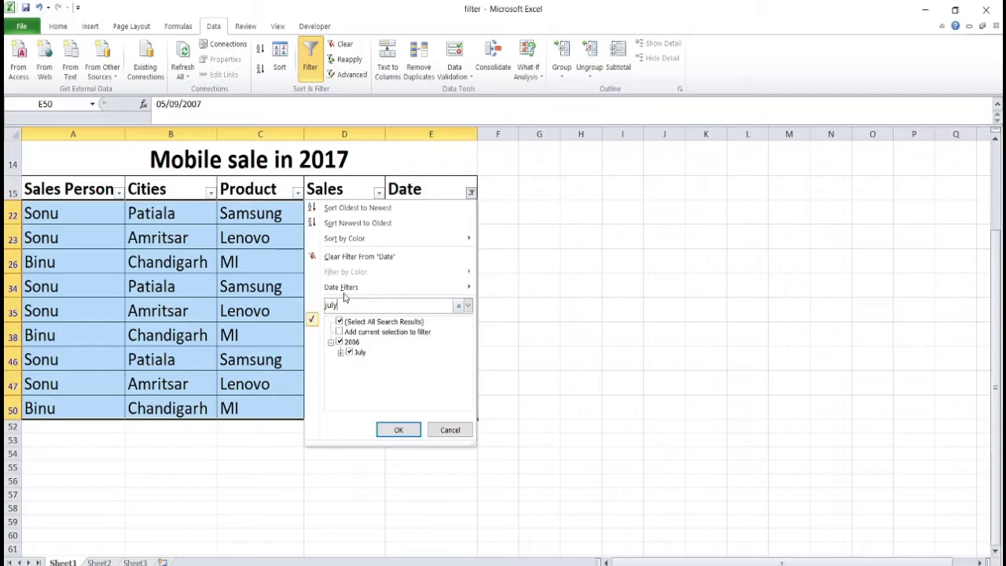
pyautogui.click(397, 430)
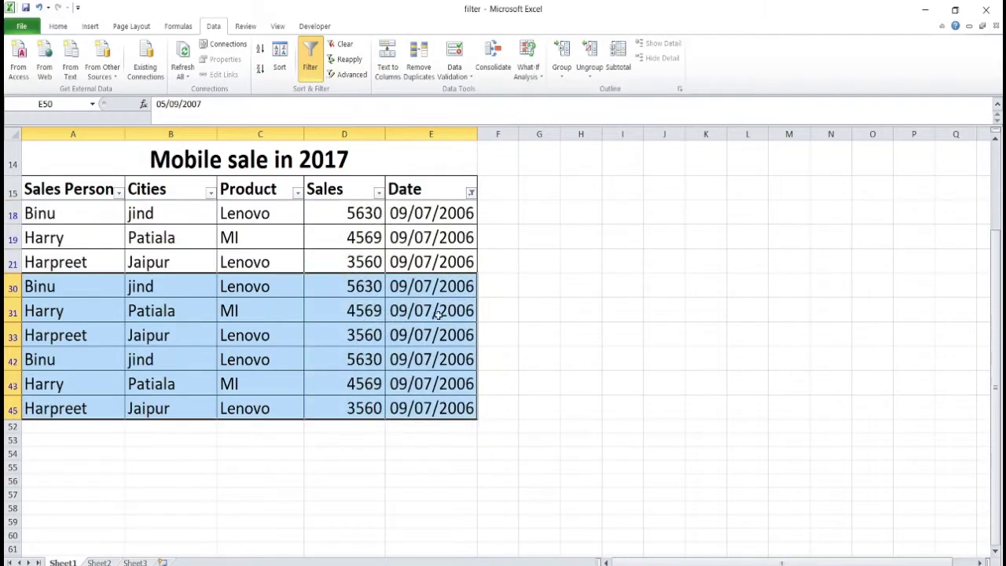
pyautogui.moveTo(438, 213); pyautogui.dragTo(429, 408)
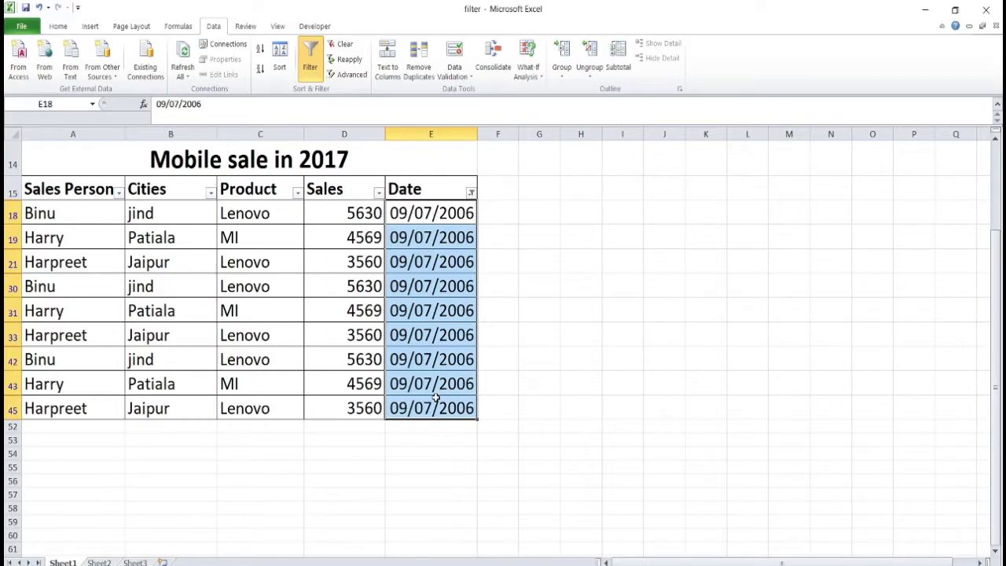
# Reselect all years in the Date filter so that every record of the table is listed again
pyautogui.click(470, 193)
pyautogui.click(468, 305)
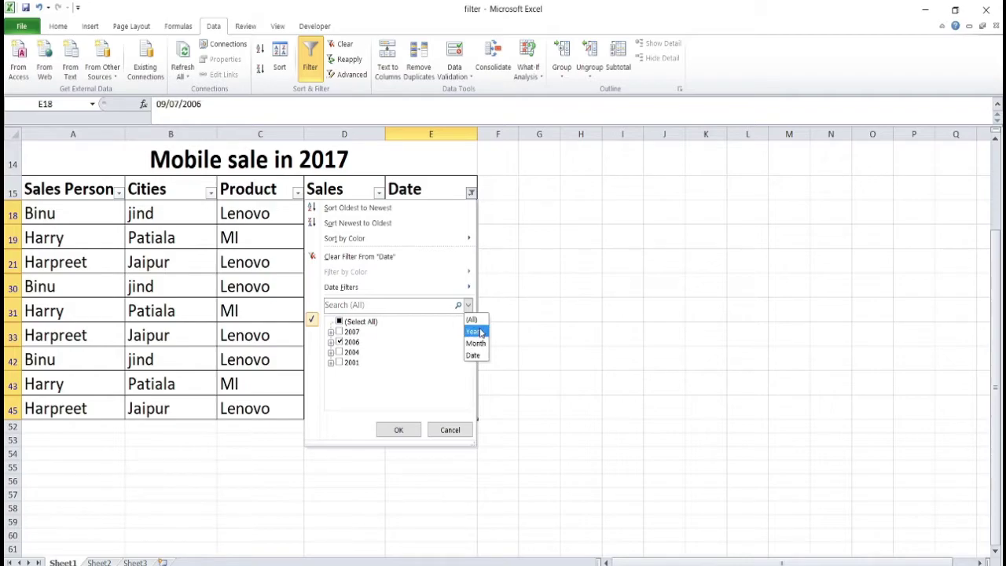
pyautogui.click(341, 323)
pyautogui.click(341, 324)
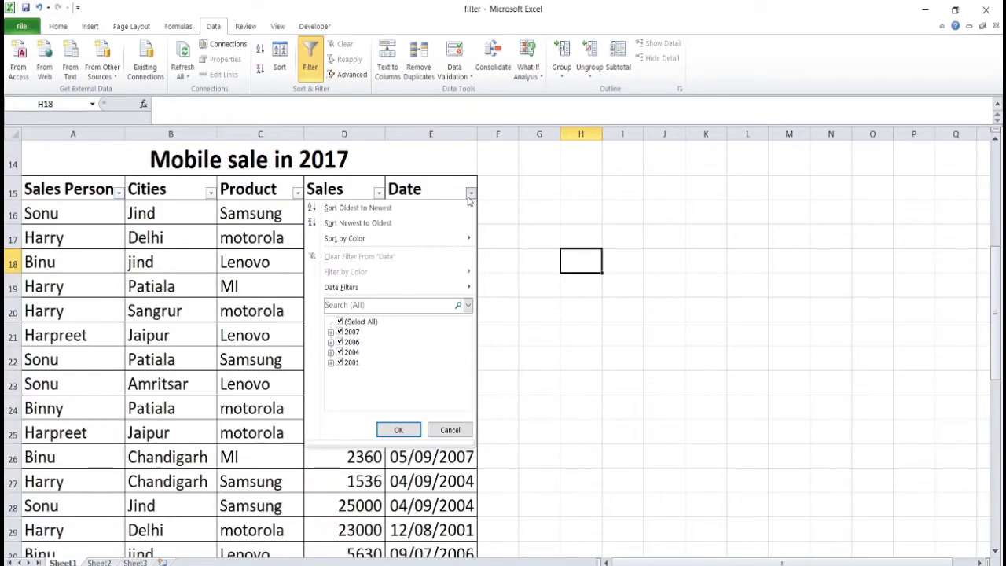
# Sort the table by Date from oldest to newest and review the sorted rows down to the last one
pyautogui.click(349, 209)
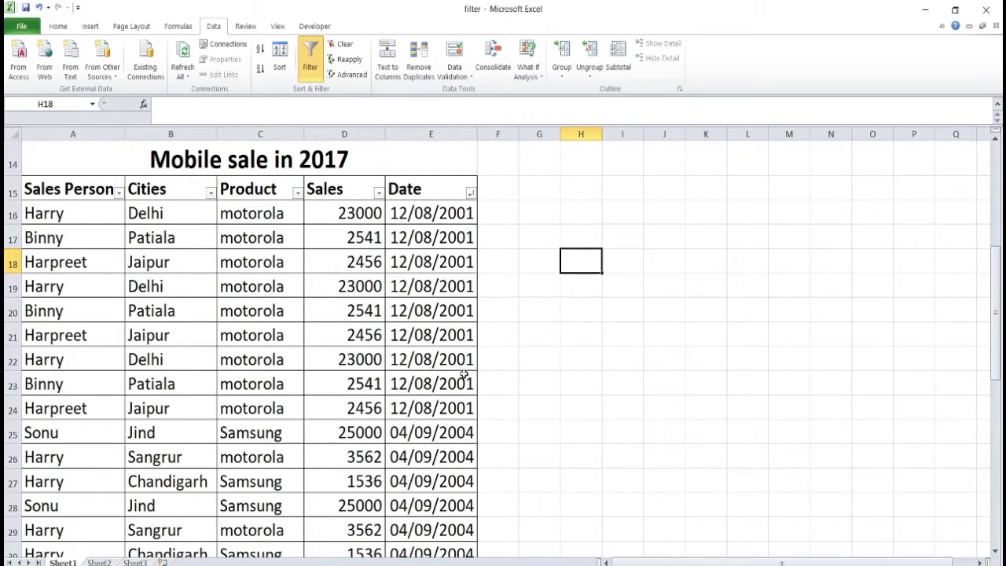
pyautogui.scroll(-11, 444, 505)
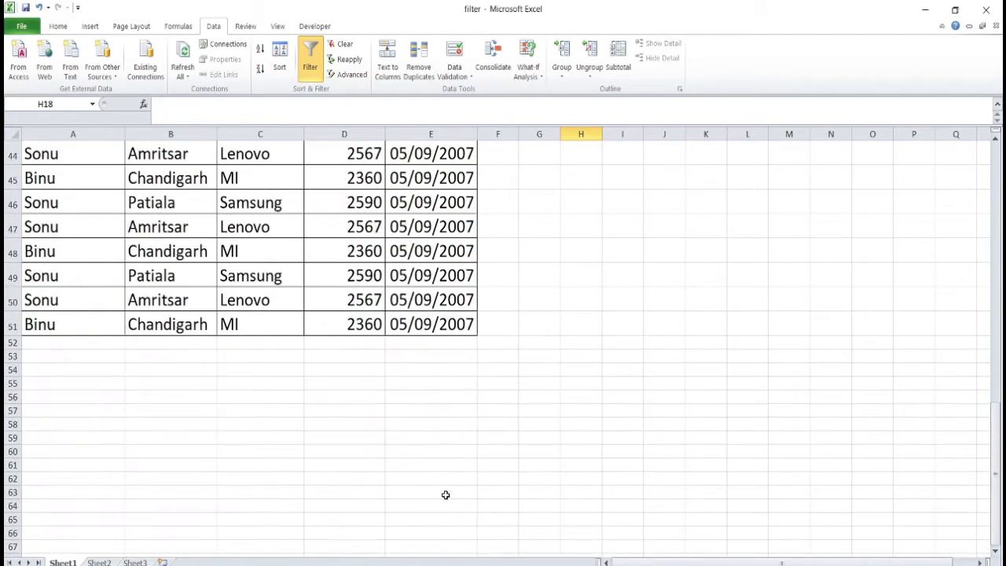
pyautogui.scroll(12, 445, 493)
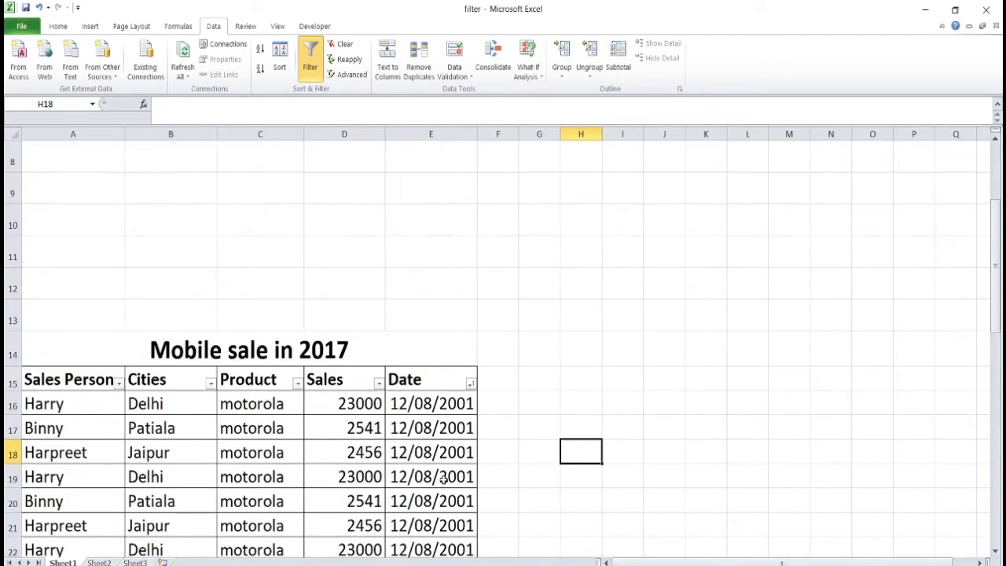
pyautogui.scroll(-2, 445, 448)
pyautogui.scroll(1, 455, 315)
# Bring up the list of date filter conditions for the Date column
pyautogui.click(470, 192)
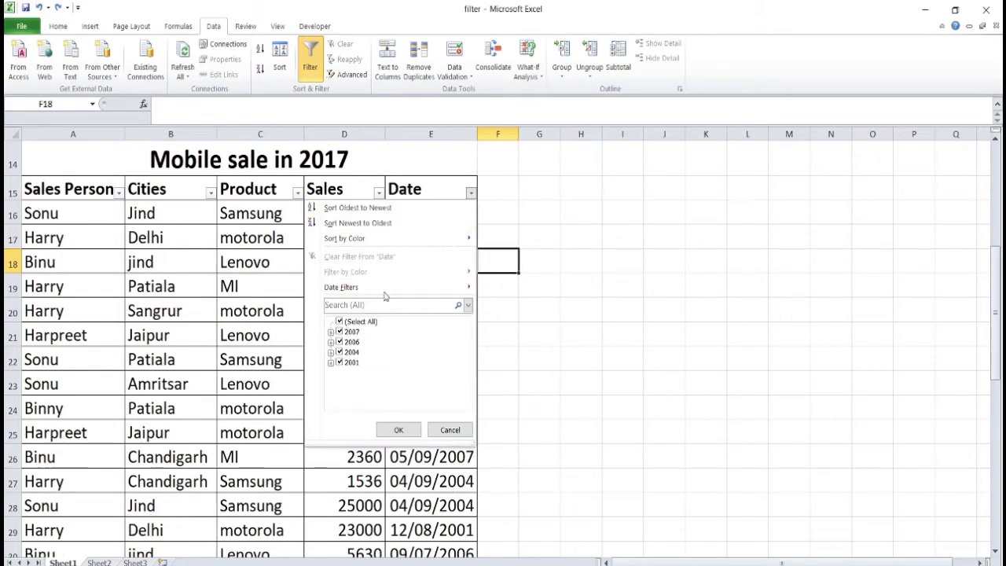
pyautogui.moveTo(424, 288)
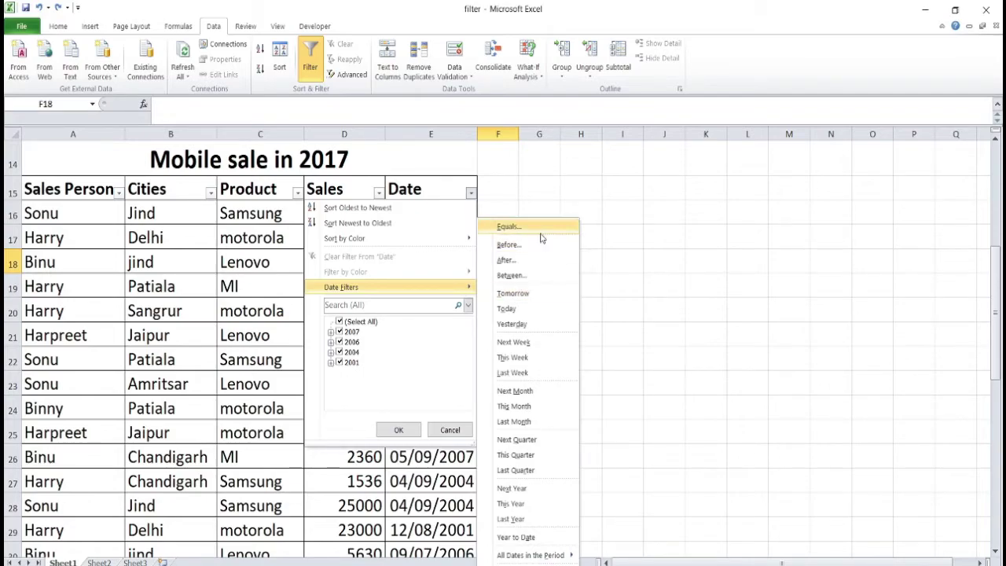